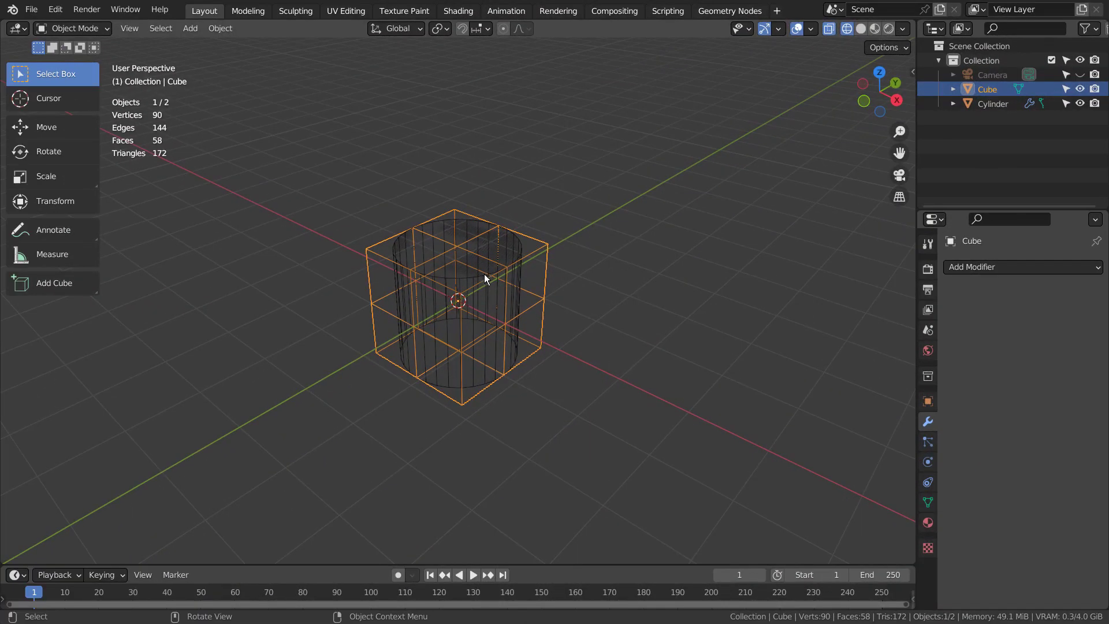
Step: Select the cylinder inside the cube and open the File menu toward Load Factory Settings
click(485, 274)
click(510, 263)
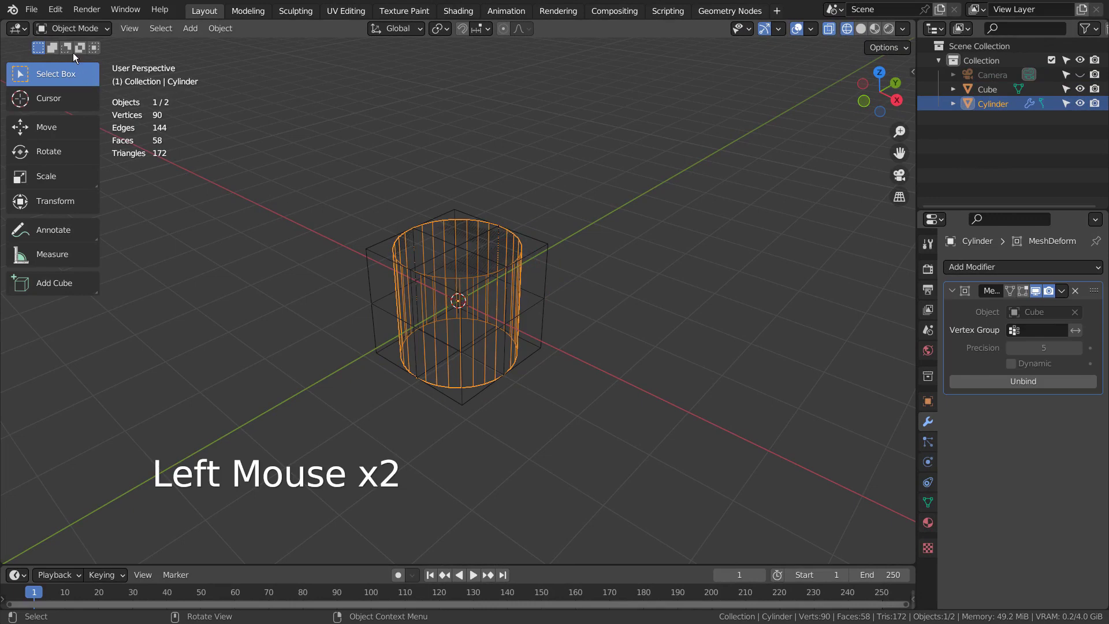
click(31, 11)
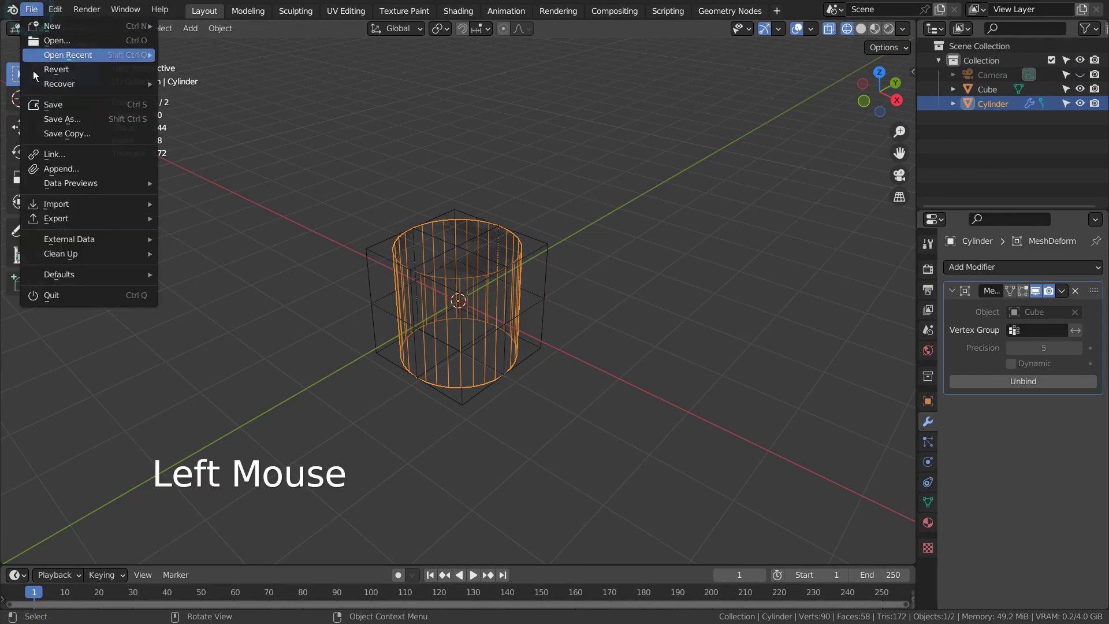
mouse_move(58, 274)
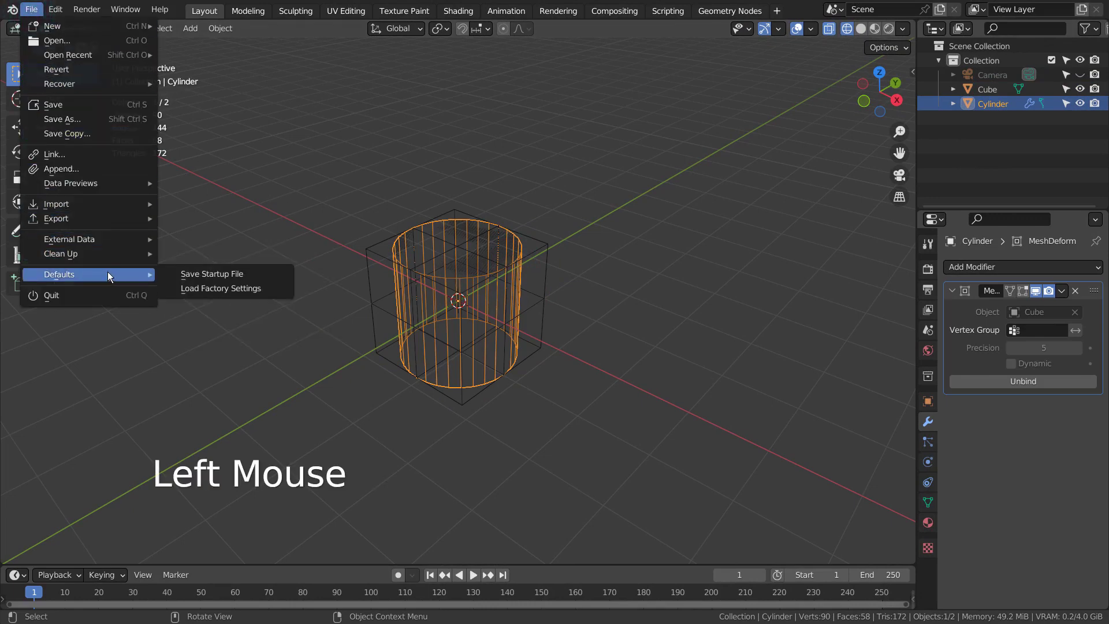
Step: Load factory settings, delete the default objects, and add a new cube and cylinder
click(261, 293)
key(x)
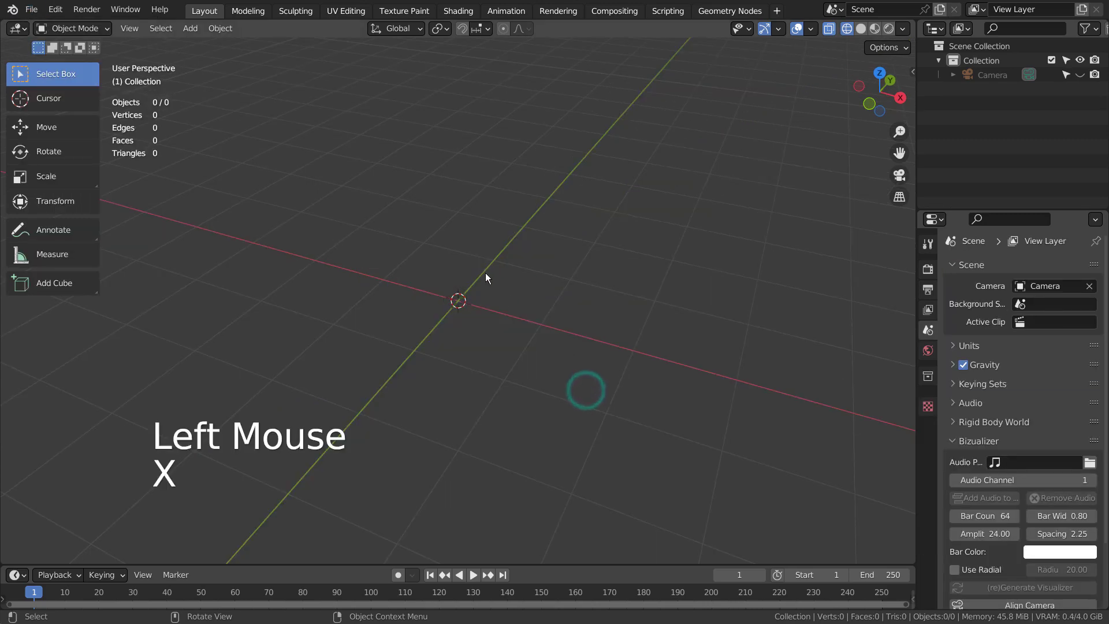
key(shift+a)
click(532, 277)
key(shift+a)
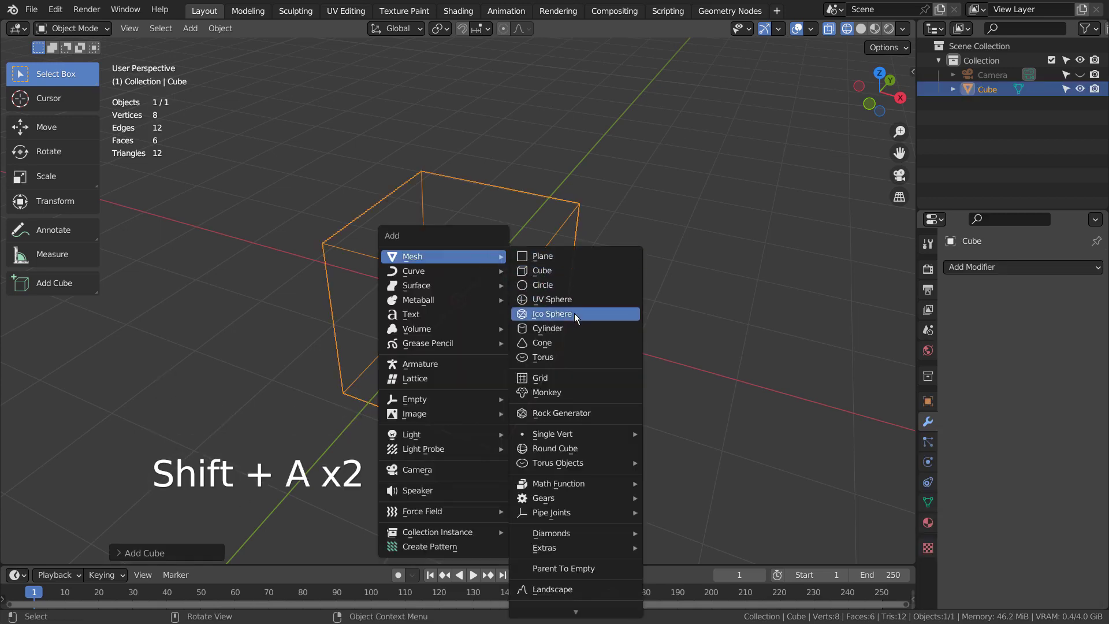
click(574, 328)
Step: Subdivide the cube's mesh twice in Edit Mode
click(554, 234)
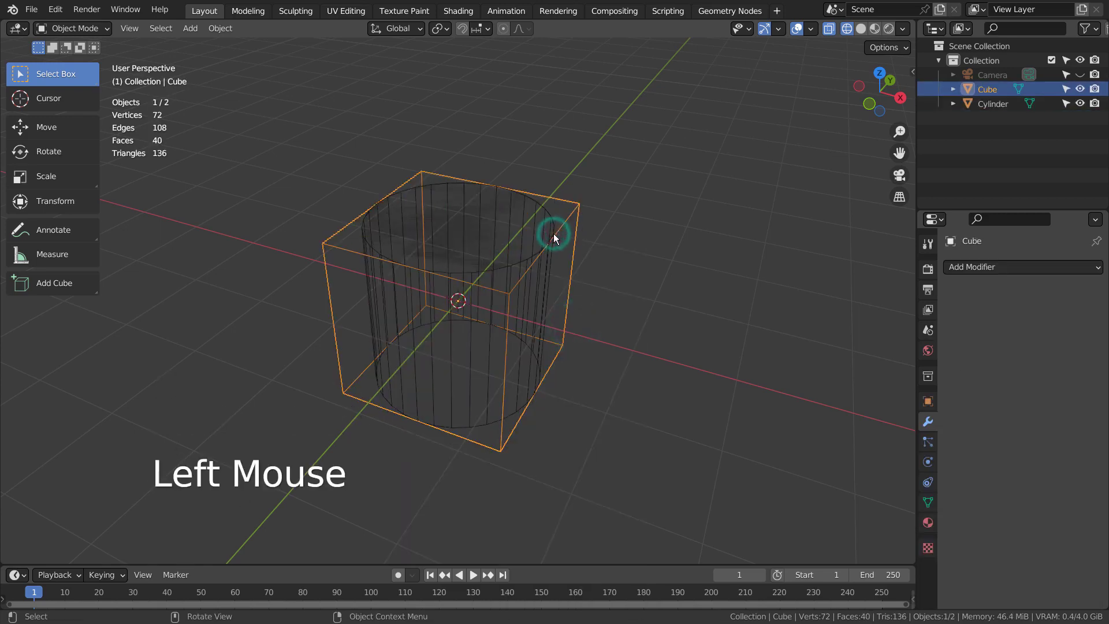
key(Tab)
right_click(554, 233)
click(553, 233)
right_click(554, 233)
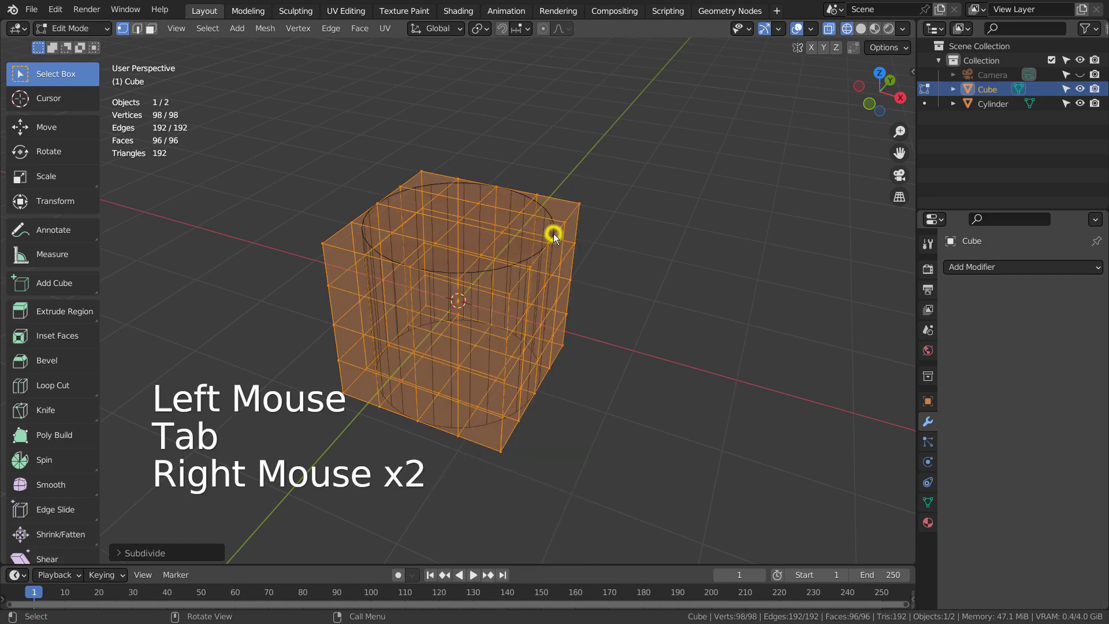
Step: Give the cylinder a Mesh Deform modifier with Cube as its cage, bind it, and select the cube
key(Tab)
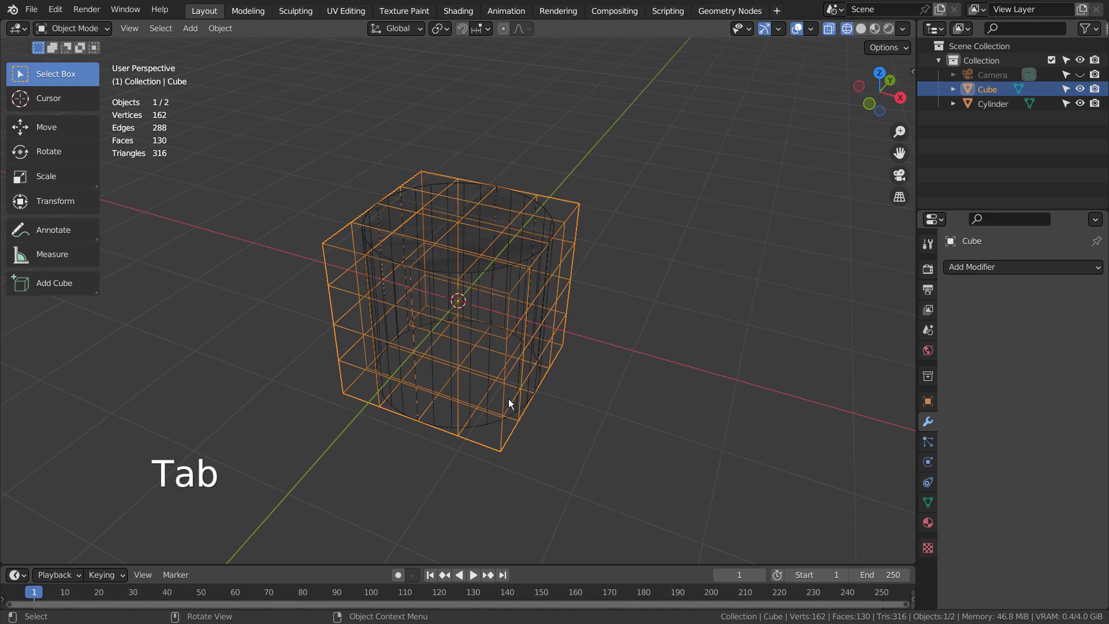
click(487, 243)
click(547, 220)
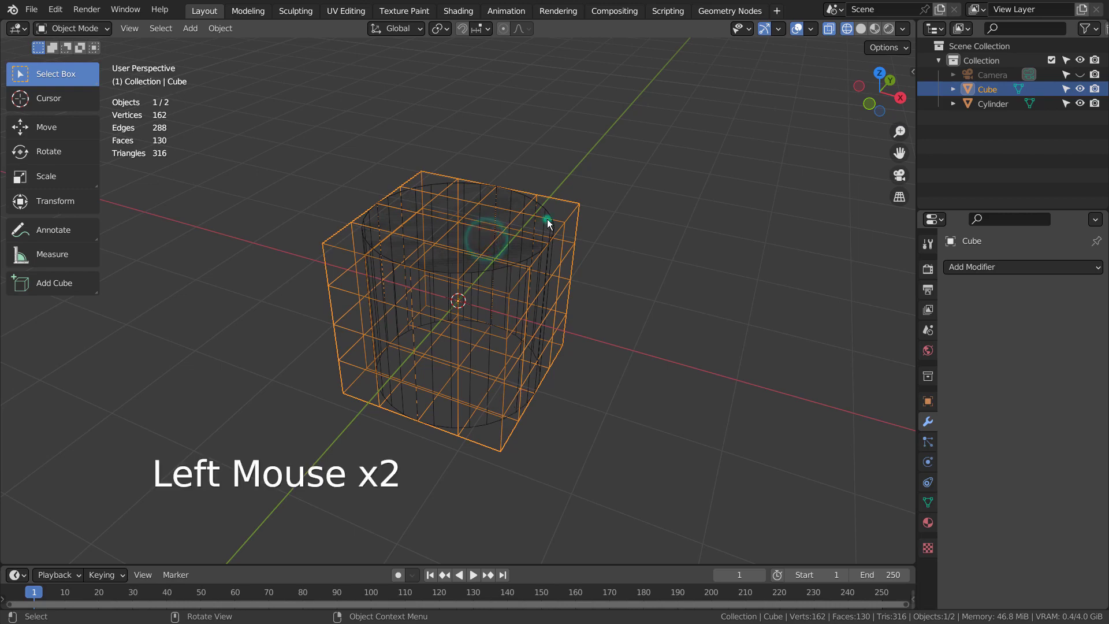
click(975, 267)
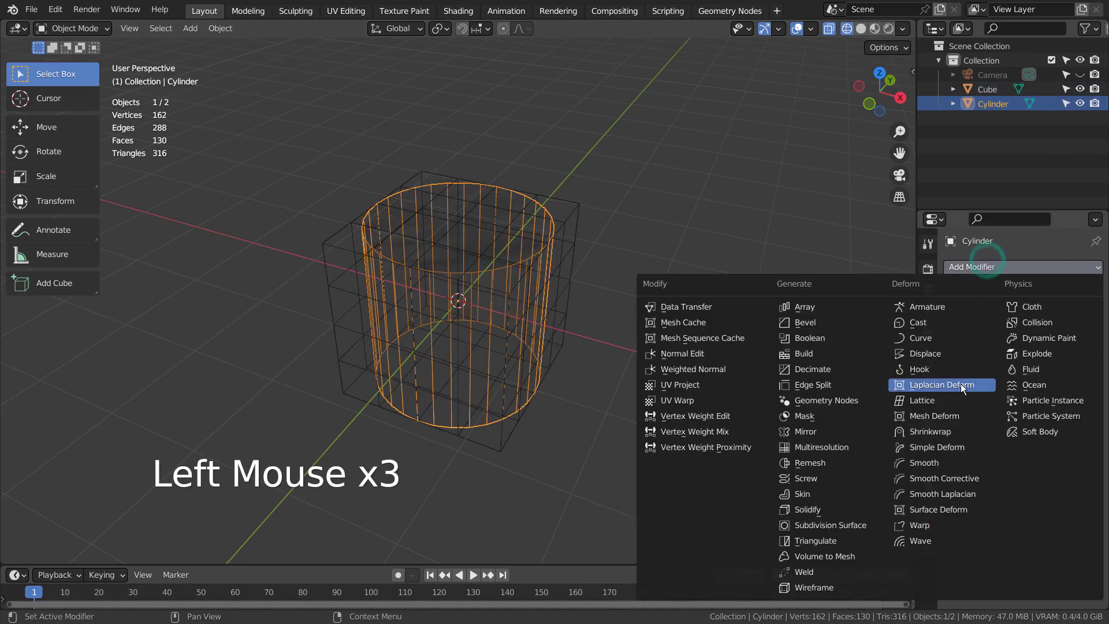
click(955, 415)
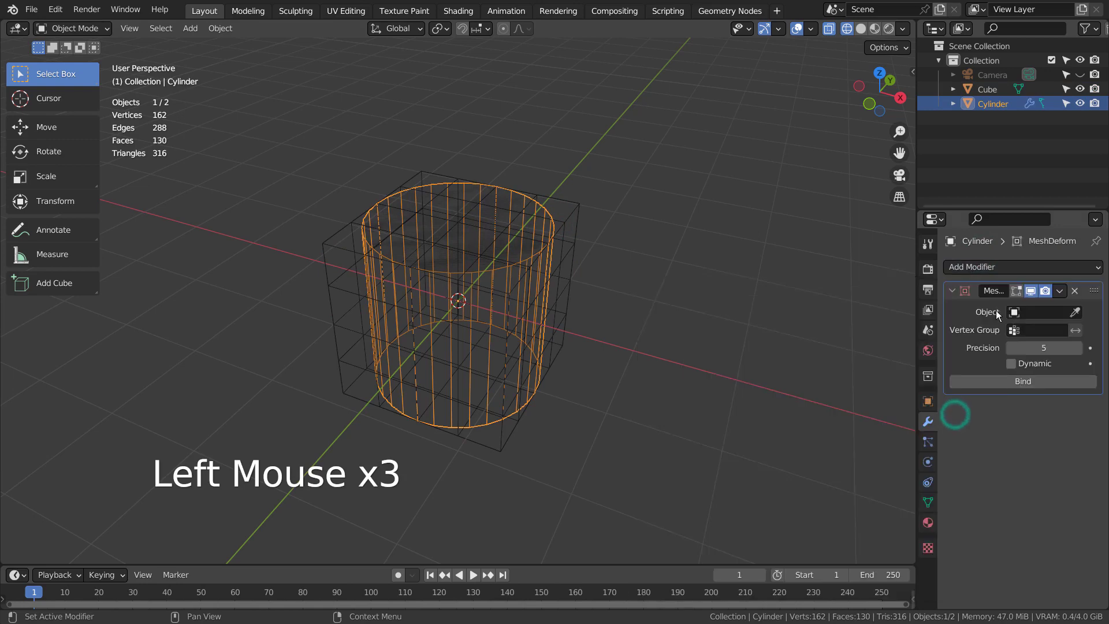
click(1013, 312)
click(1007, 335)
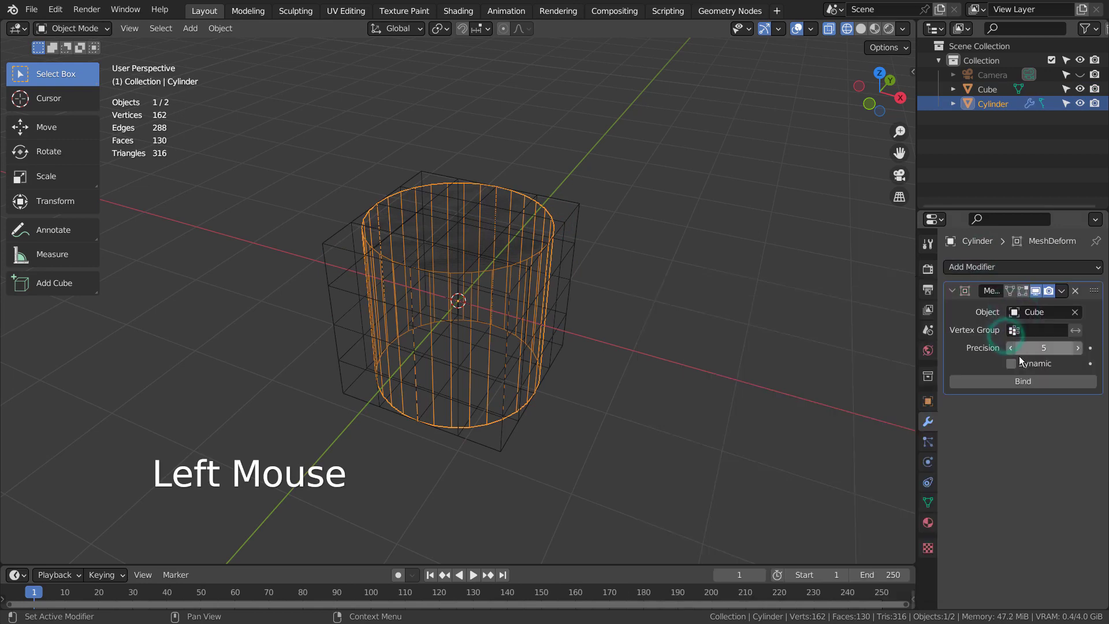
click(1010, 383)
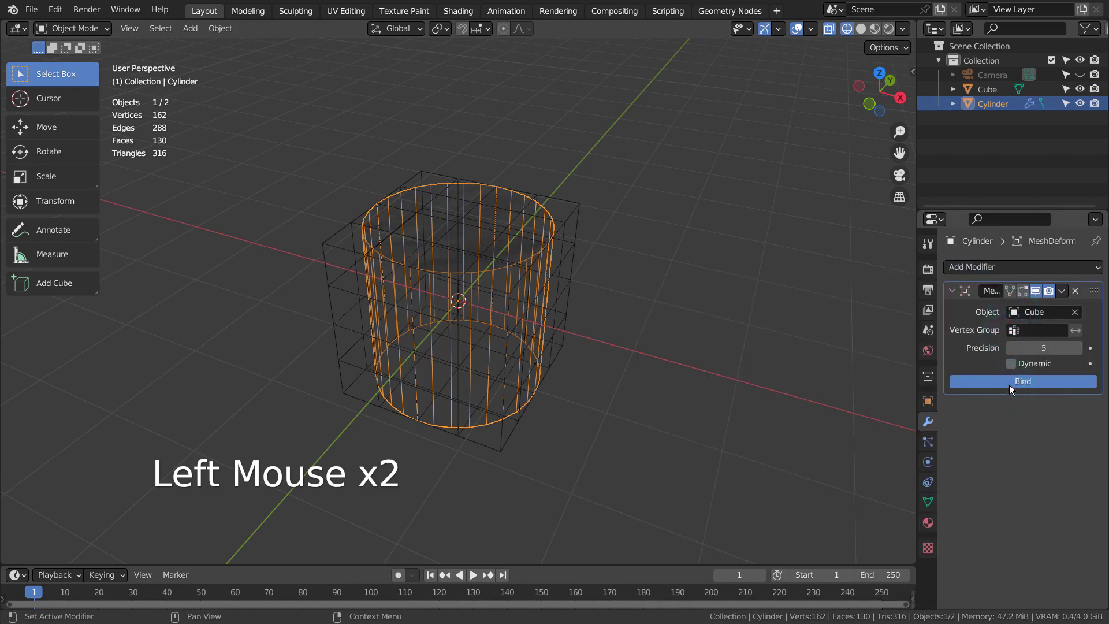
click(567, 336)
Step: Box-select the cube's bottom row of vertices from the front view
key(Tab)
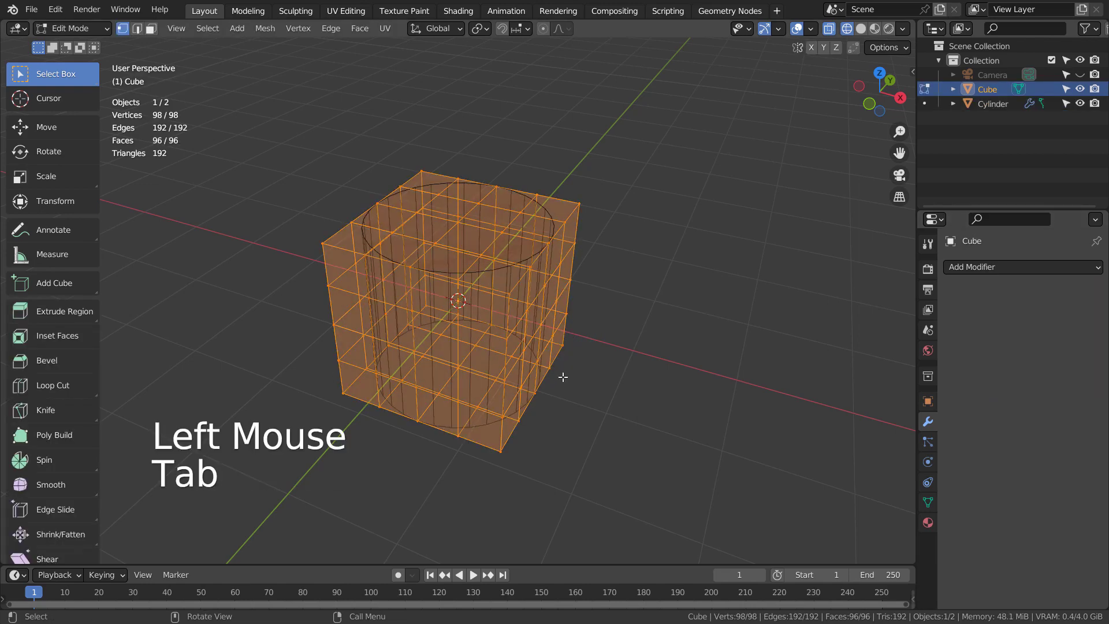
key(1)
key(KP_1)
click(654, 379)
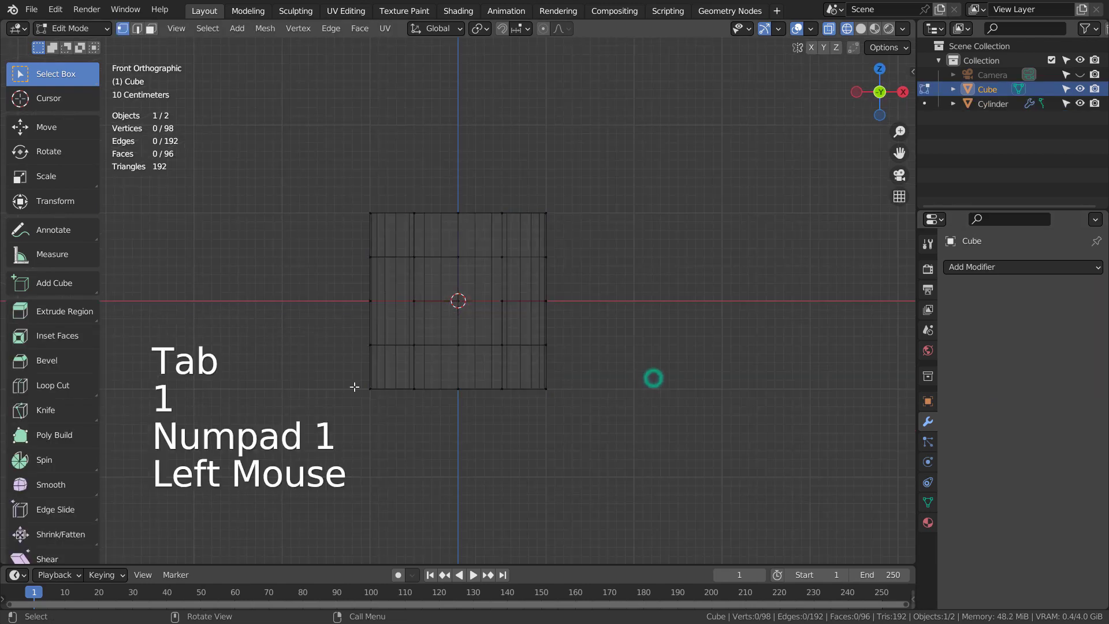
key(b)
drag(301, 384, 607, 446)
middle_drag(681, 384, 601, 421)
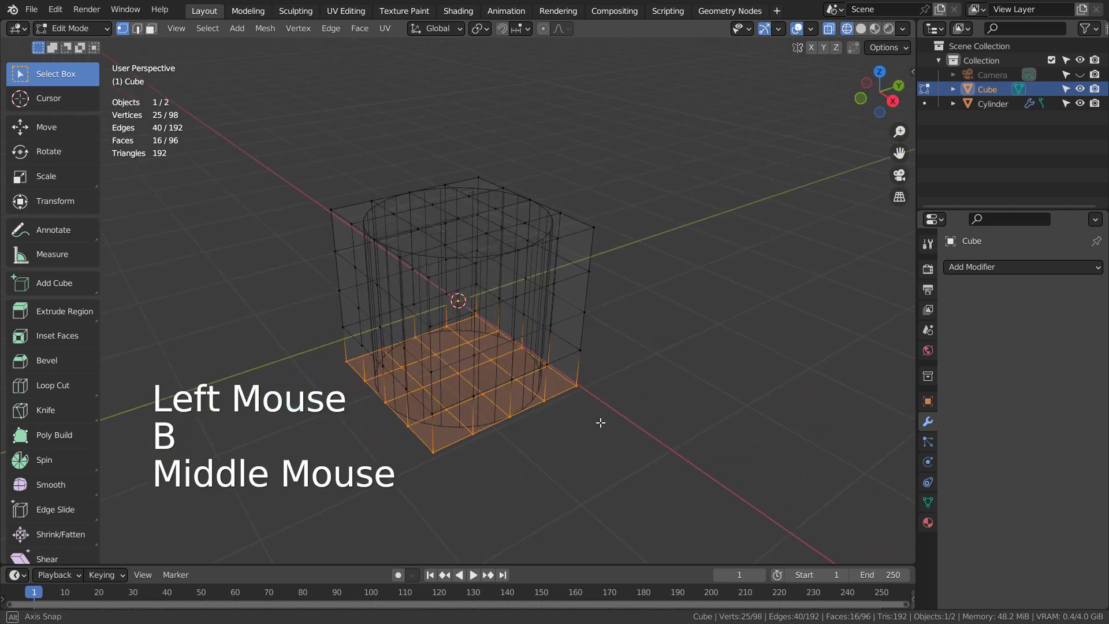
Step: Select four of the cube's lower edge loops
key(2)
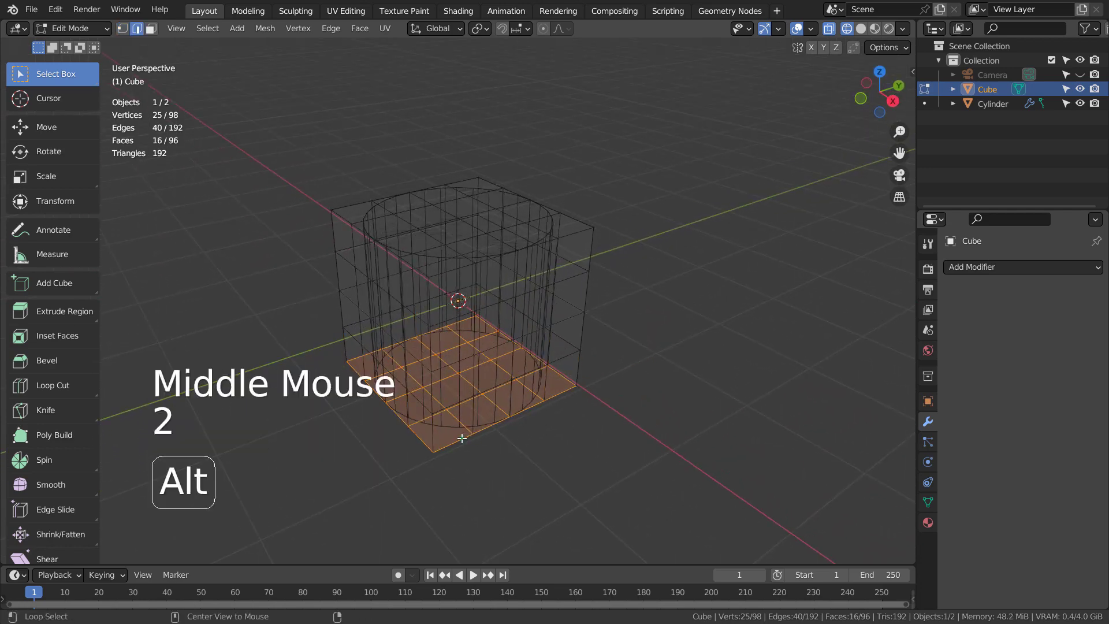
alt+click(459, 425)
alt+shift+click(425, 440)
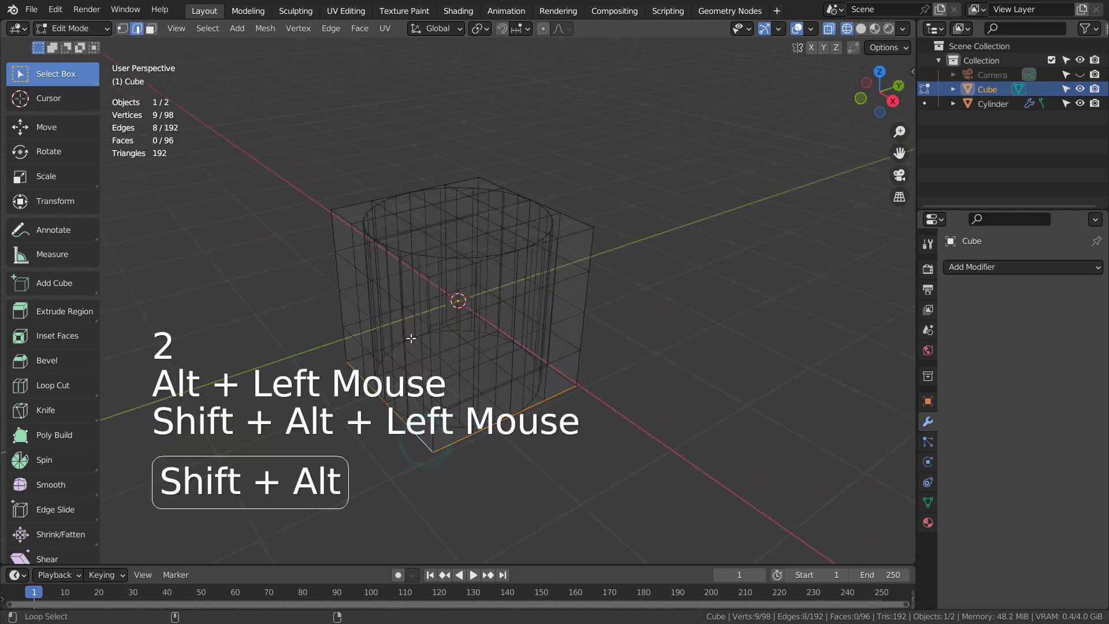
alt+shift+click(394, 343)
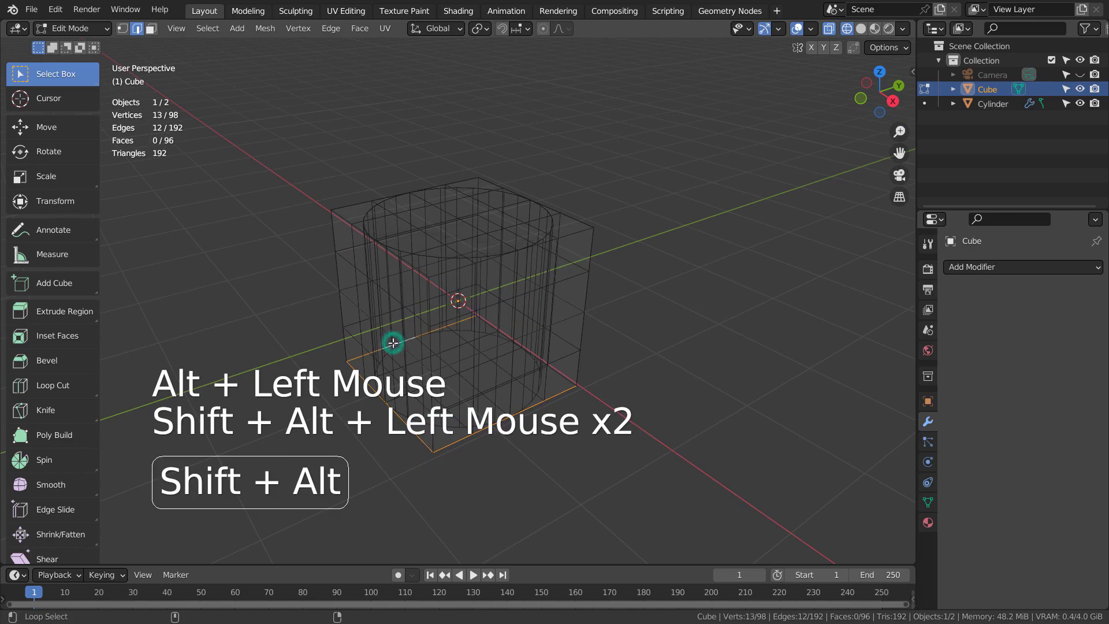
alt+shift+click(505, 332)
mouse_move(508, 334)
middle_down()
mouse_move(625, 390)
mouse_move(395, 157)
middle_up()
Step: Checker-deselect the loop vertices and scale the remaining ones outward
key(1)
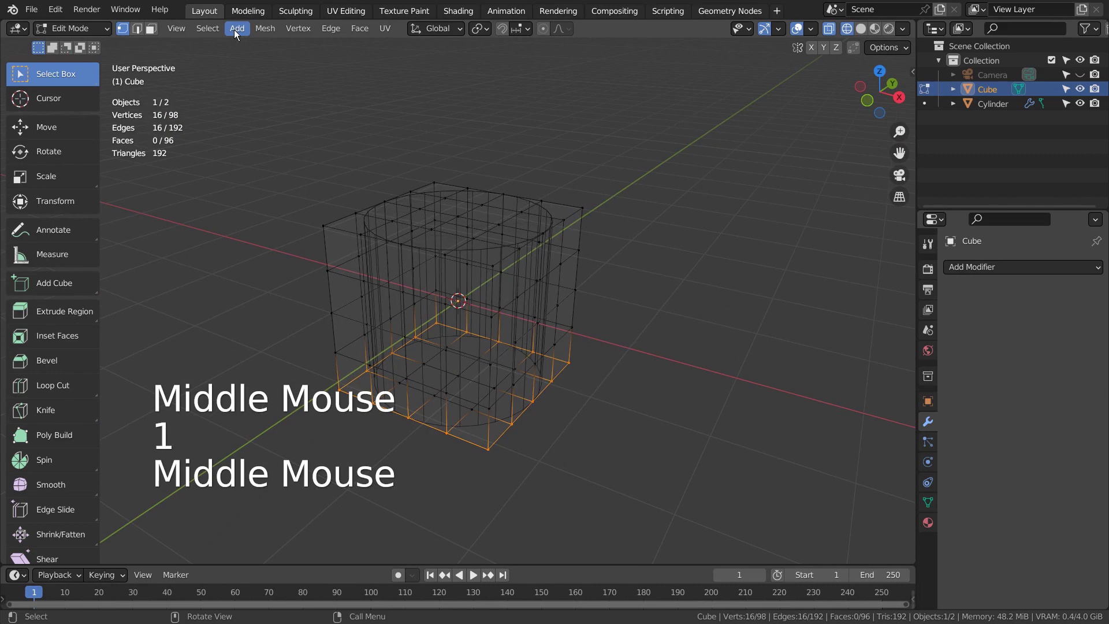
click(209, 28)
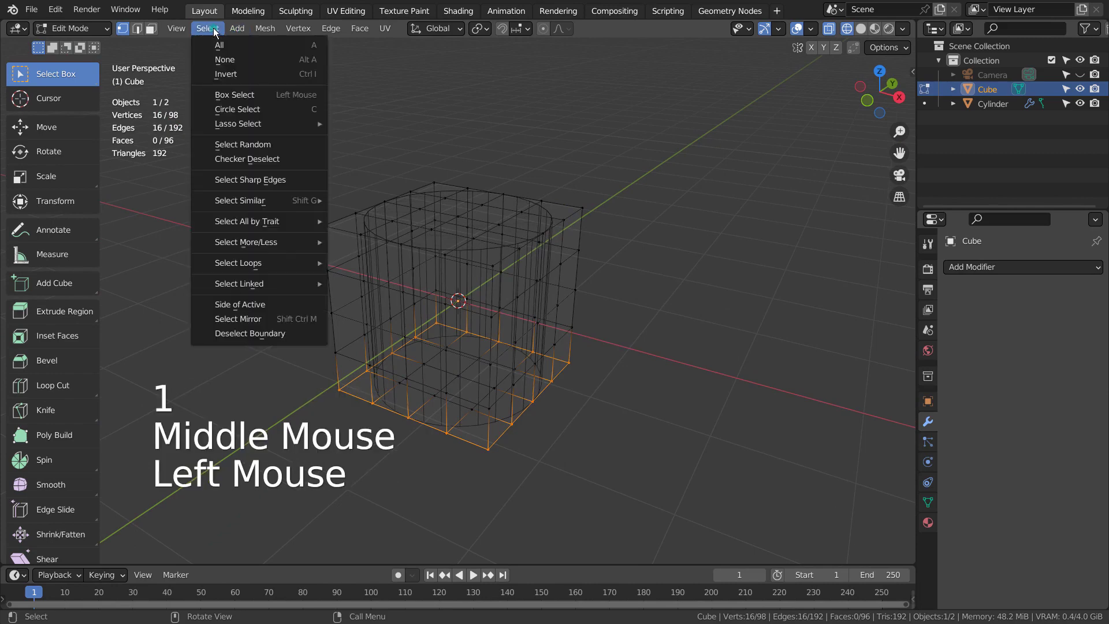
click(260, 157)
key(s)
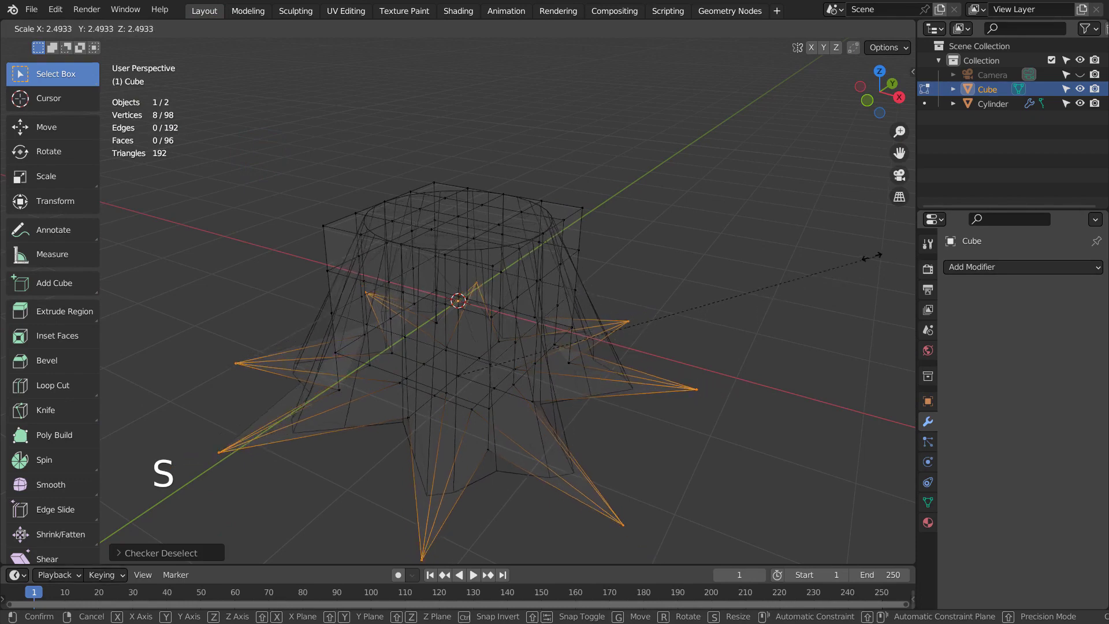
click(760, 301)
Step: Return to Object Mode in solid shading to inspect the flared cage
key(Tab)
key(shift+z)
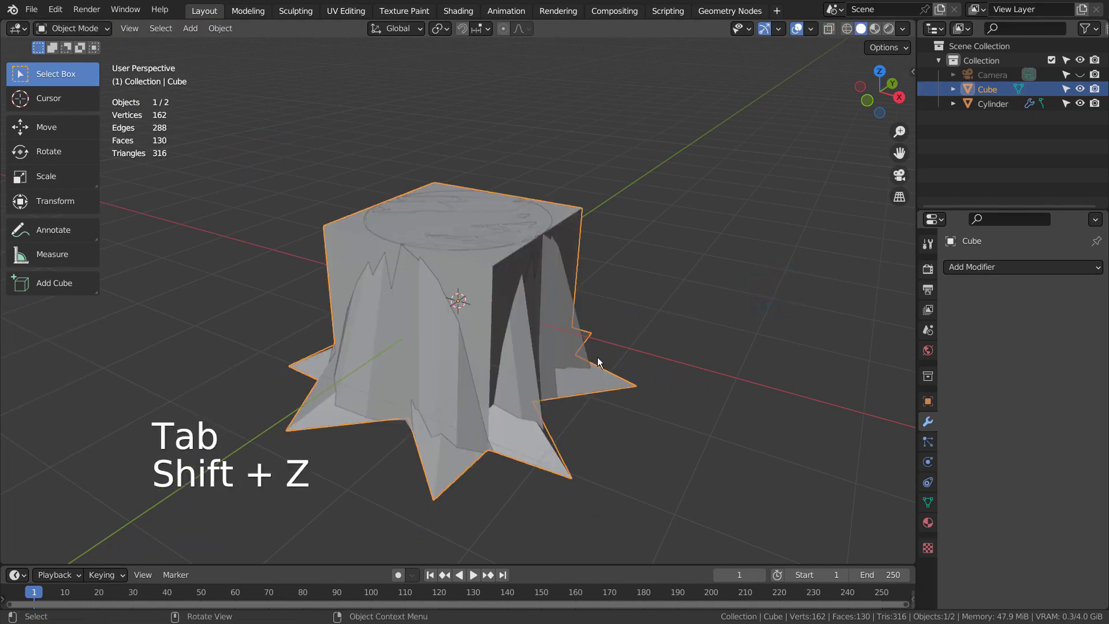
mouse_move(597, 358)
middle_down()
mouse_move(802, 335)
mouse_move(669, 337)
middle_up()
click(558, 252)
Step: Box-select the cage's top vertices from the front view in wireframe
key(Tab)
key(3)
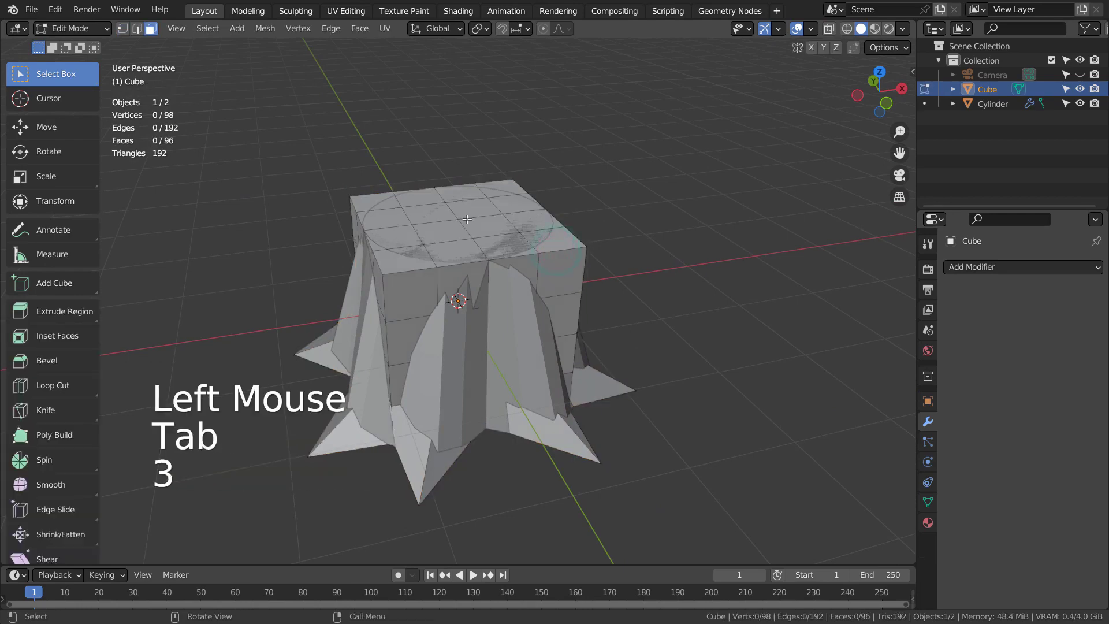
key(KP_1)
key(1)
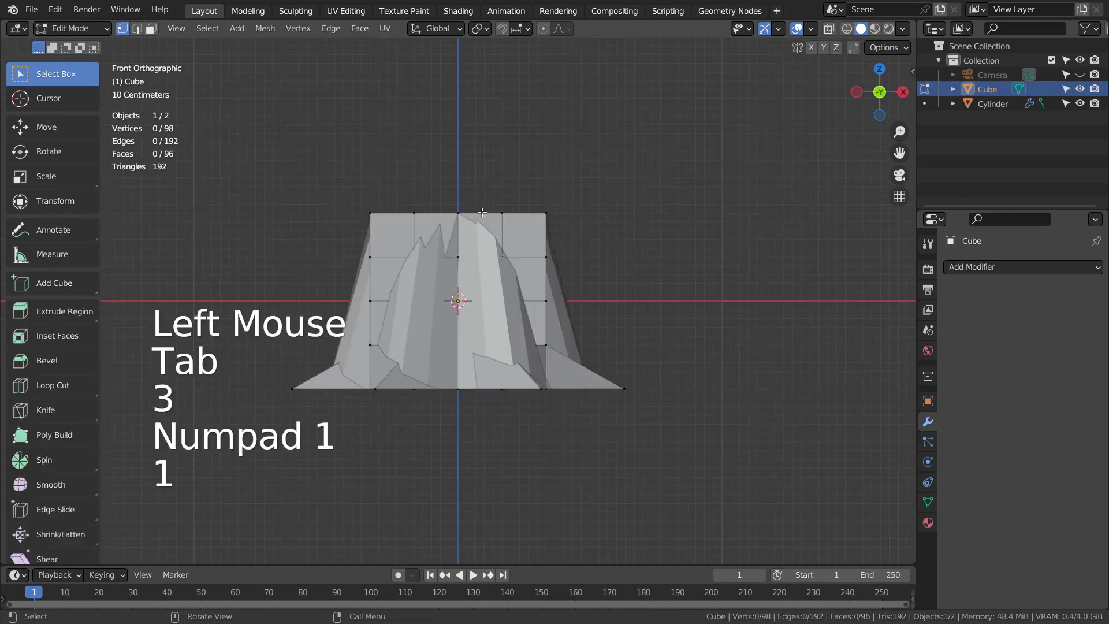
key(shift+z)
click(377, 178)
key(b)
drag(255, 190, 642, 214)
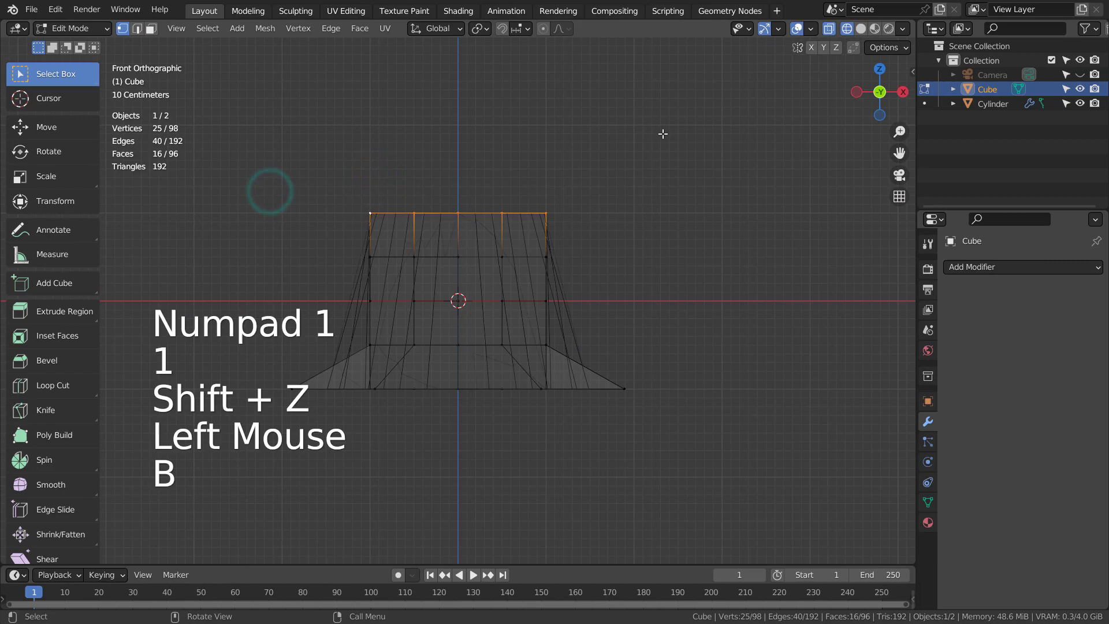
middle_drag(664, 129, 664, 185)
Step: Move the top vertices with proportional editing, then view the star cage in solid shading
key(s)
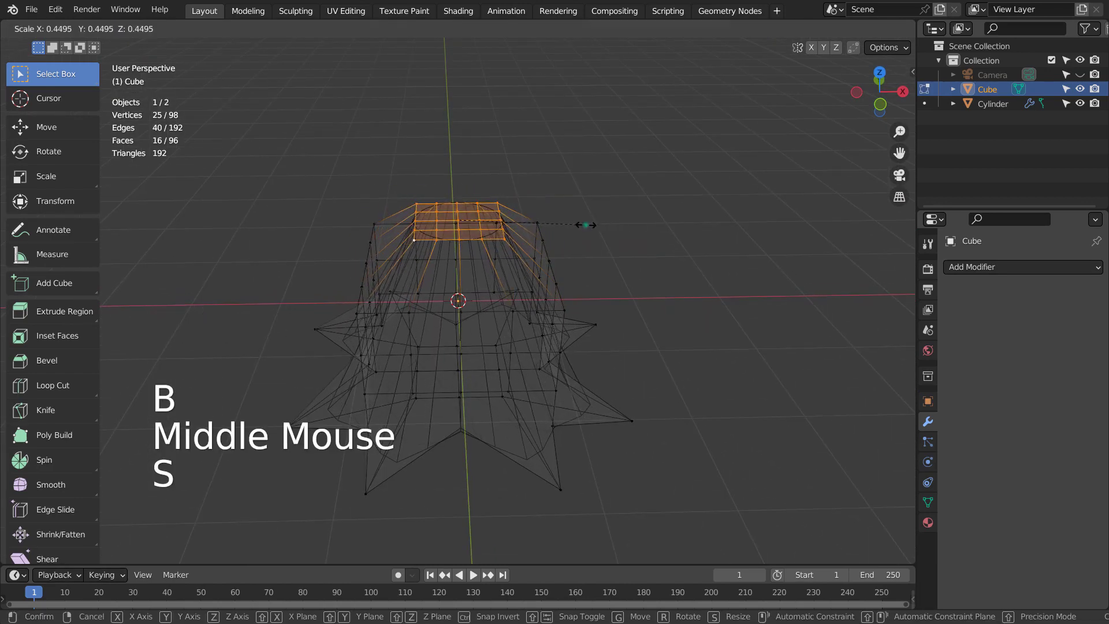
key(g)
key(ctrl+z)
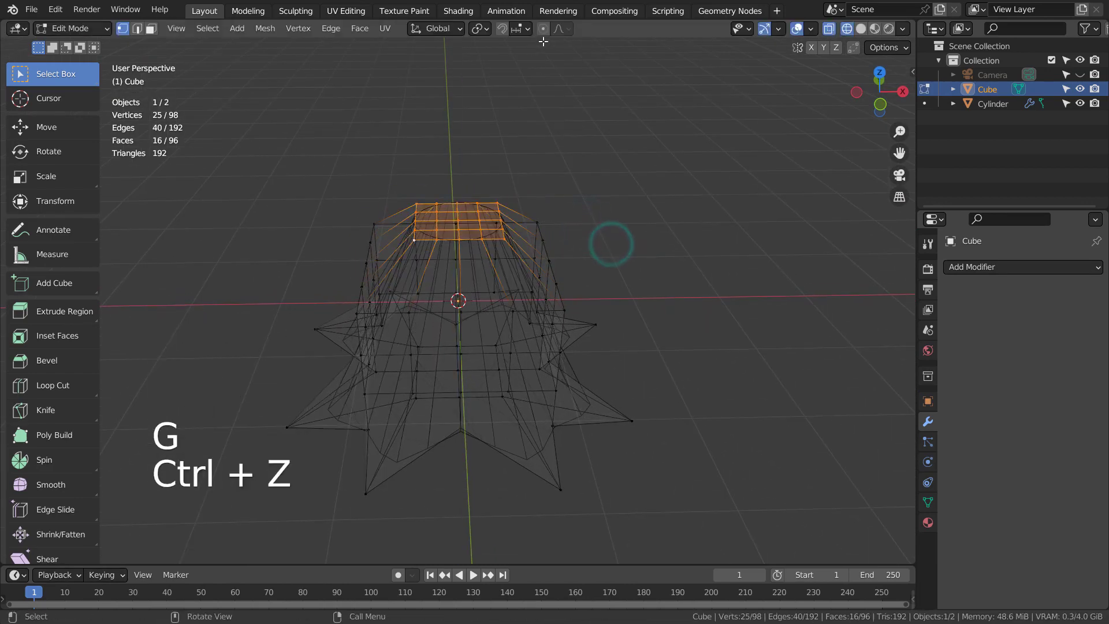
click(544, 28)
key(g)
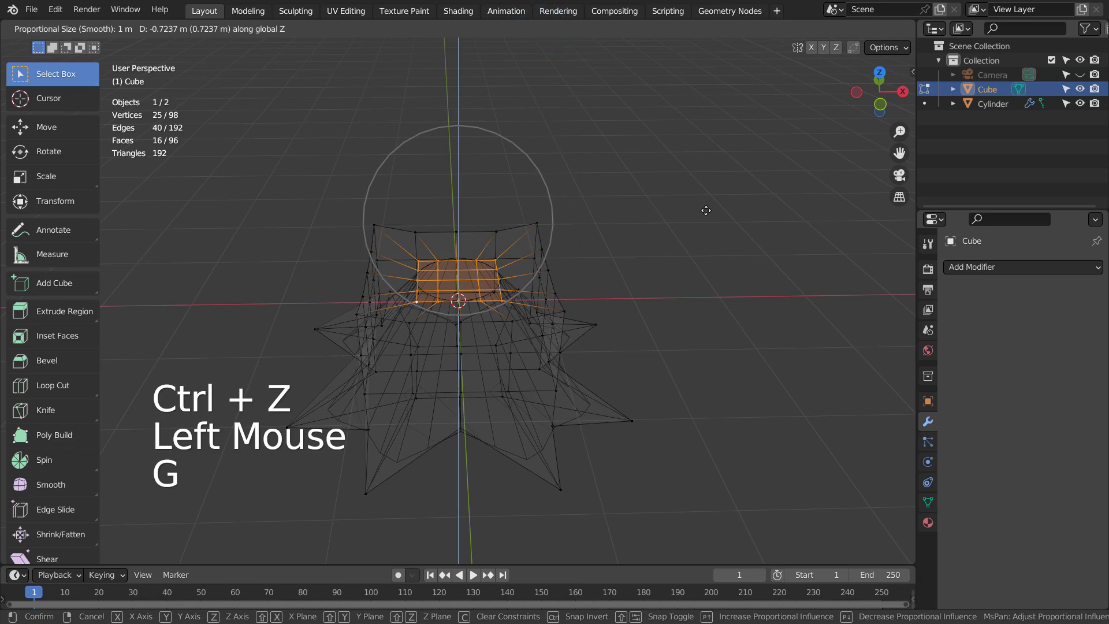
scroll(707, 210, down, 9)
scroll(707, 212, down, 2)
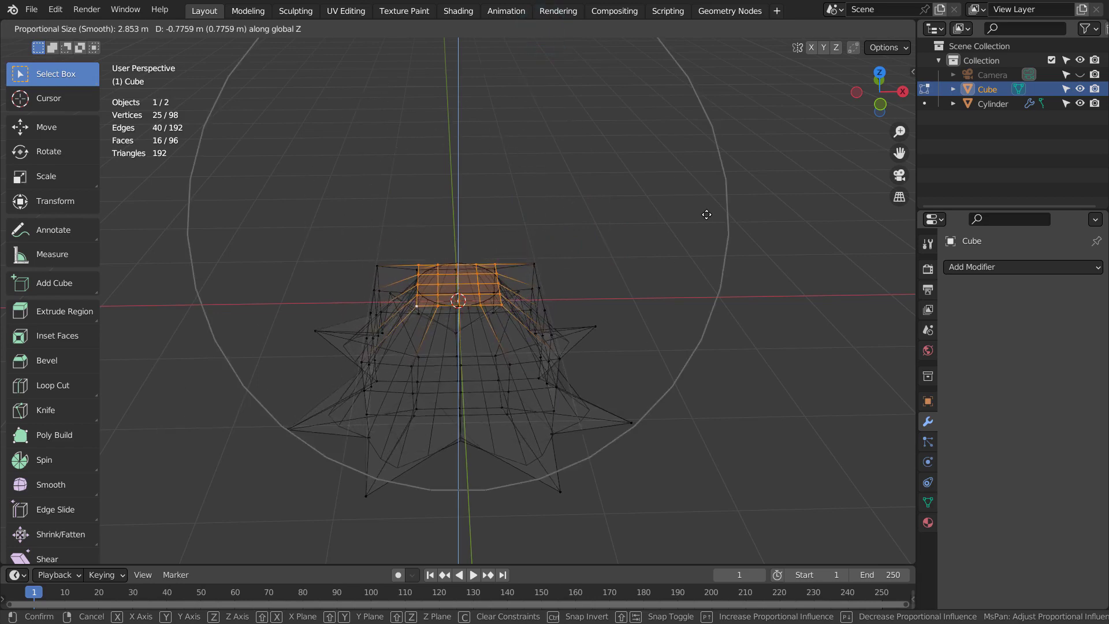
scroll(706, 207, up, 5)
scroll(707, 200, up, 2)
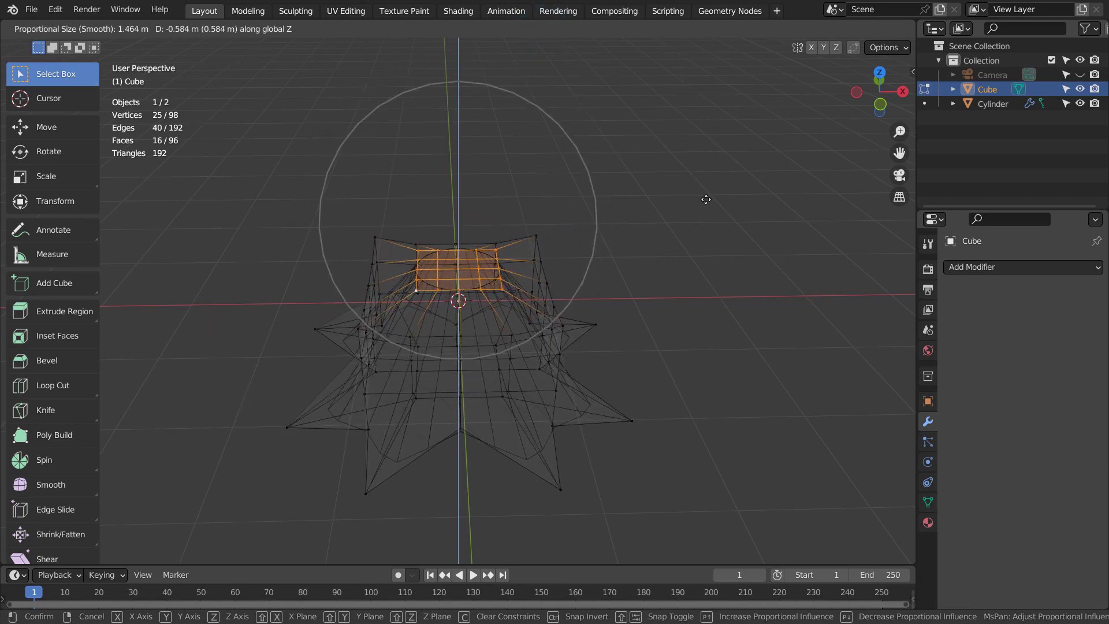
click(713, 213)
key(Tab)
key(shift+z)
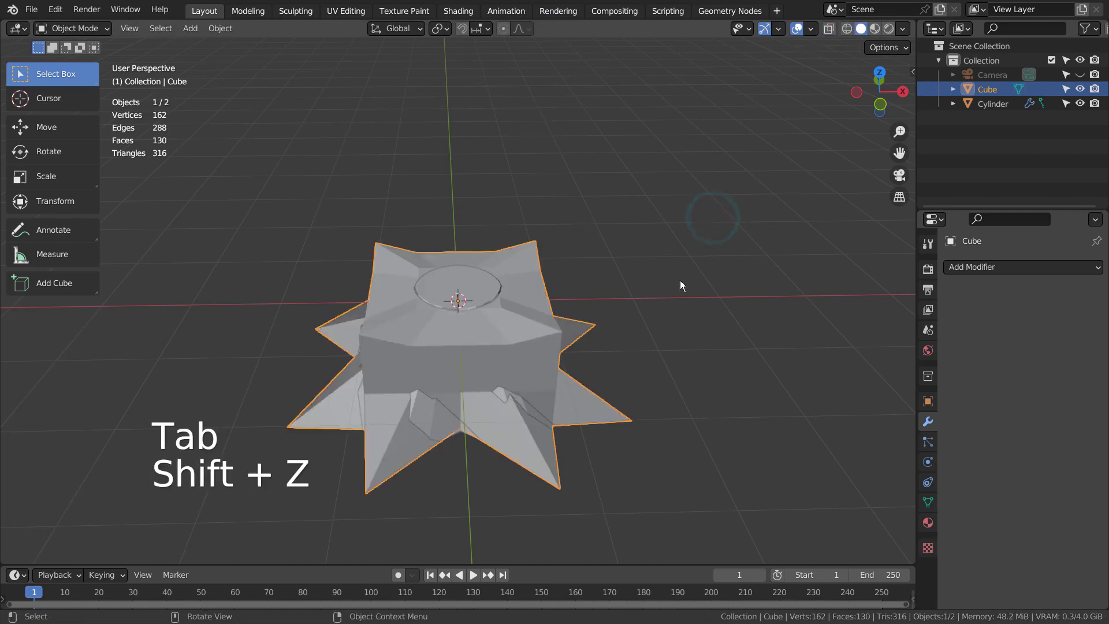
mouse_move(681, 285)
middle_down()
mouse_move(623, 364)
mouse_move(490, 272)
middle_up()
Step: Add level-3 subdivision to the cylinder and apply its Mesh Deform modifier
click(489, 272)
key(ctrl+3)
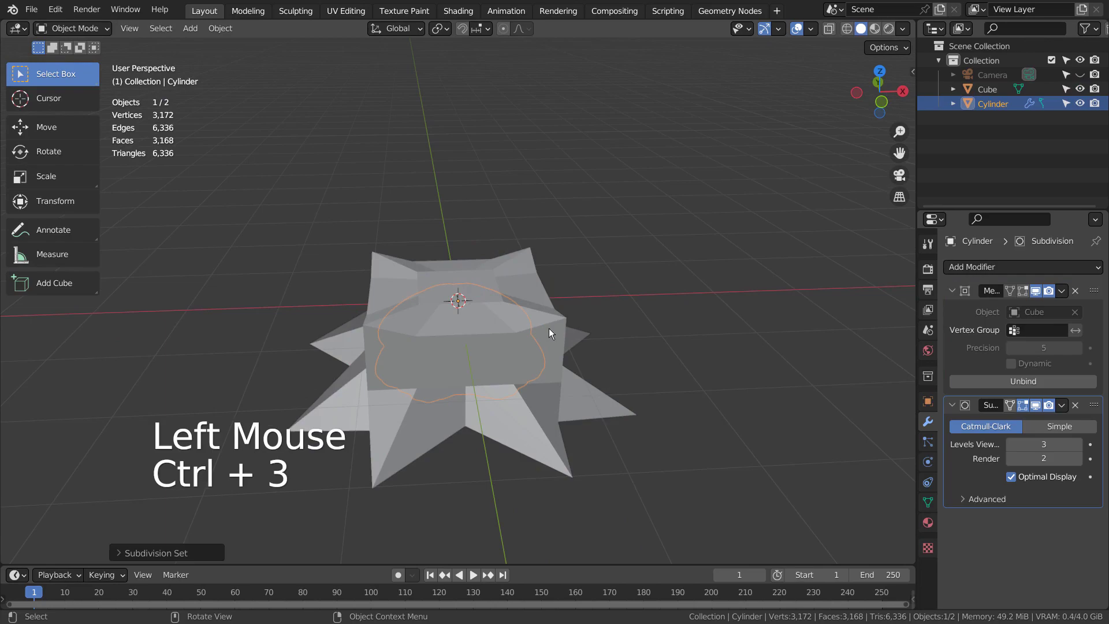
key(shift+z)
mouse_move(556, 340)
middle_down()
mouse_move(653, 352)
mouse_move(630, 313)
mouse_move(563, 339)
mouse_move(563, 358)
mouse_move(580, 366)
mouse_move(500, 339)
middle_up()
click(586, 348)
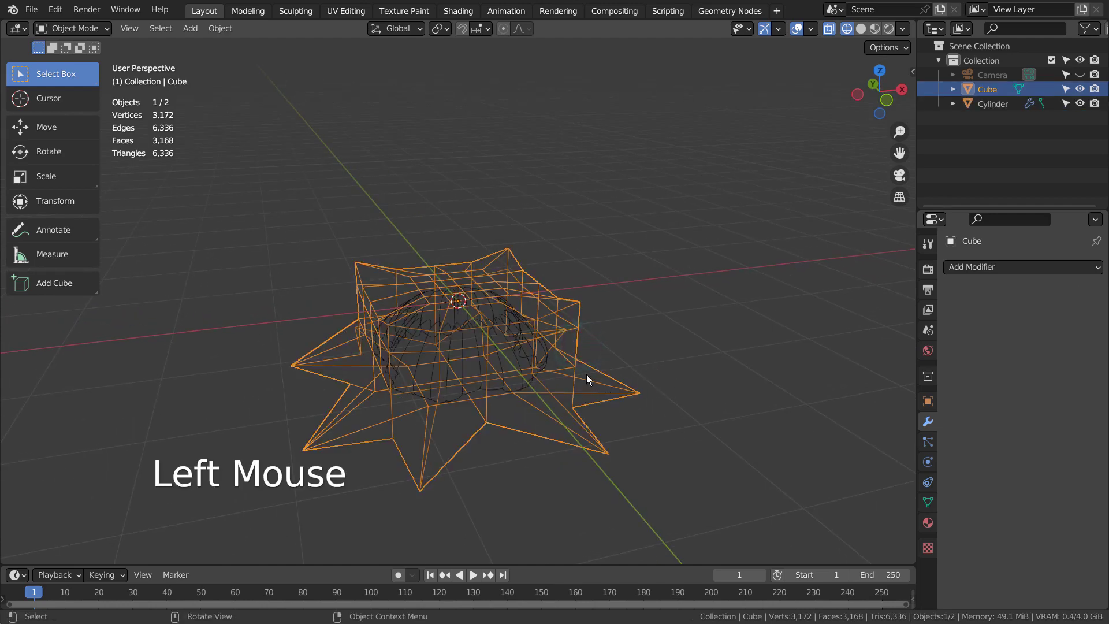
click(493, 345)
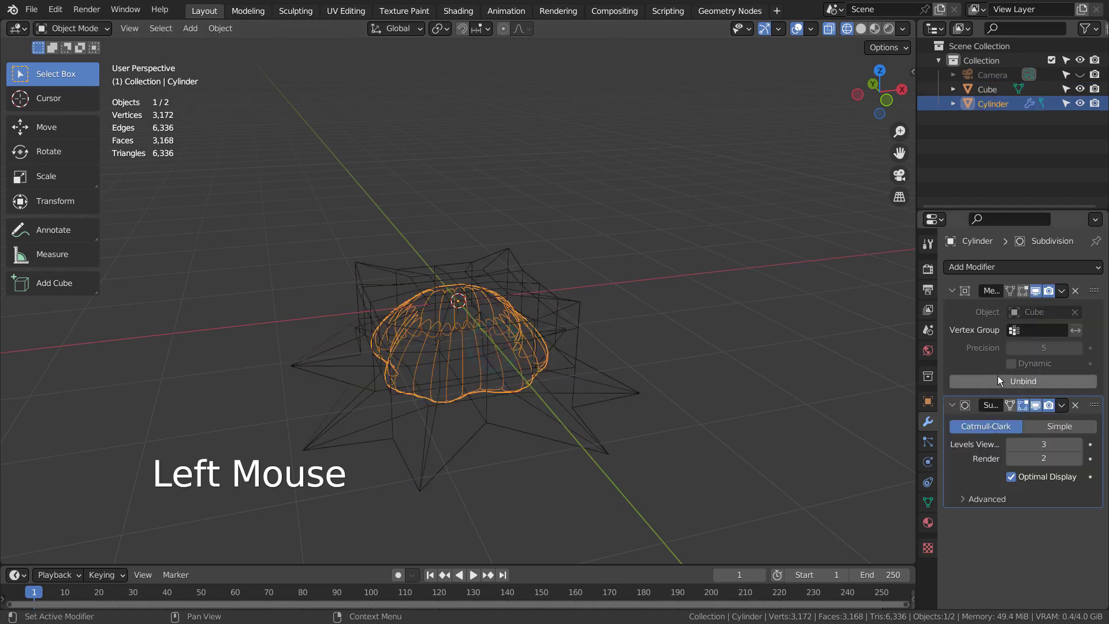
click(967, 360)
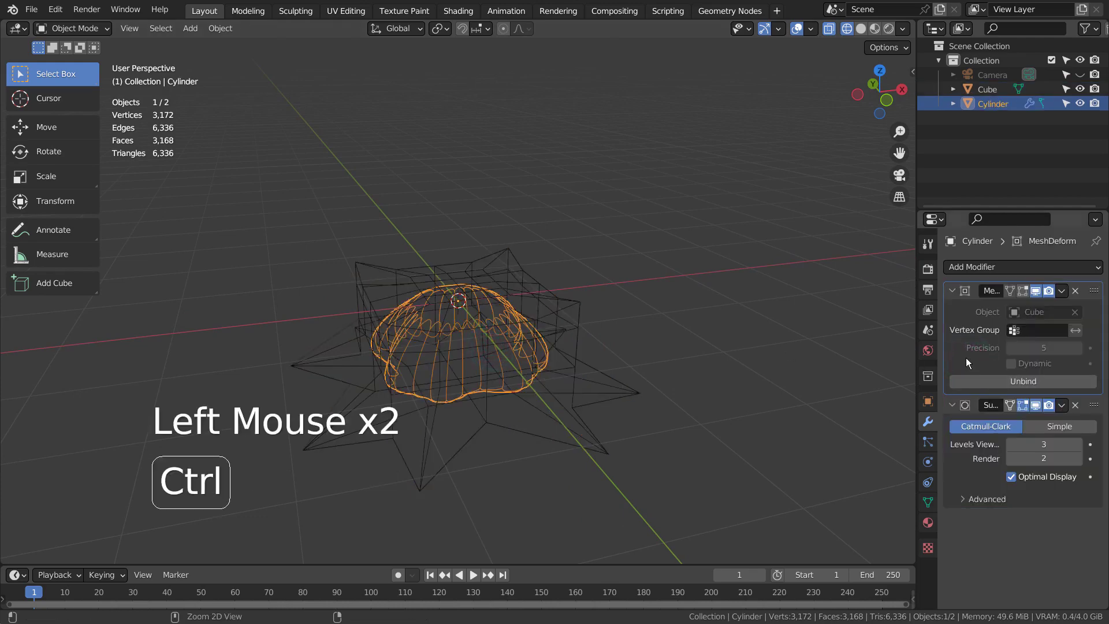
key(ctrl+a)
key(ctrl+a)
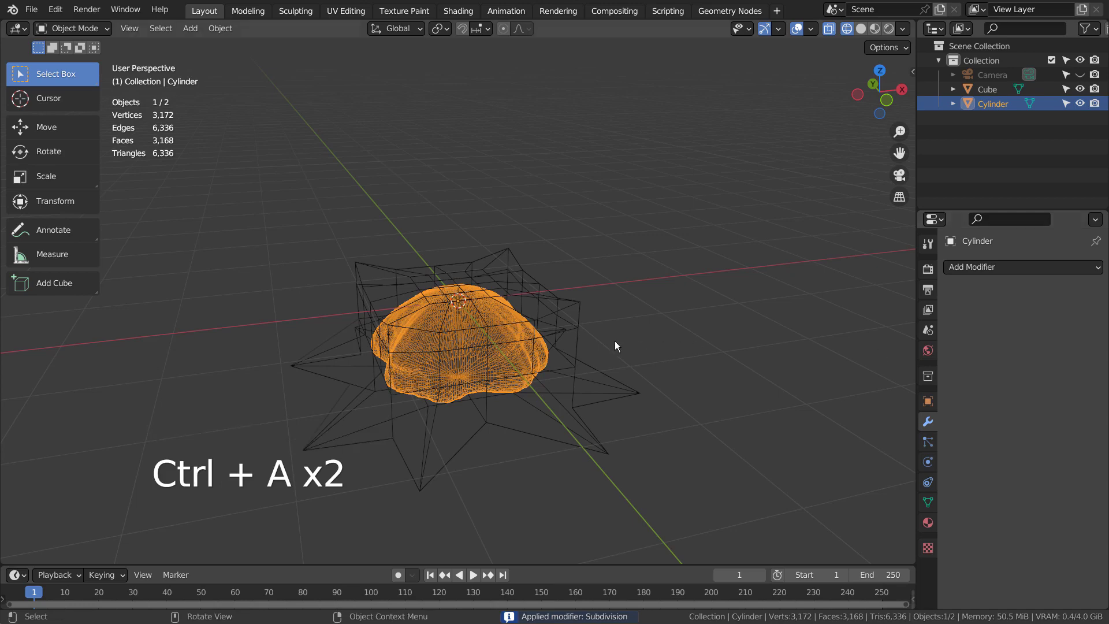
key(ctrl+z)
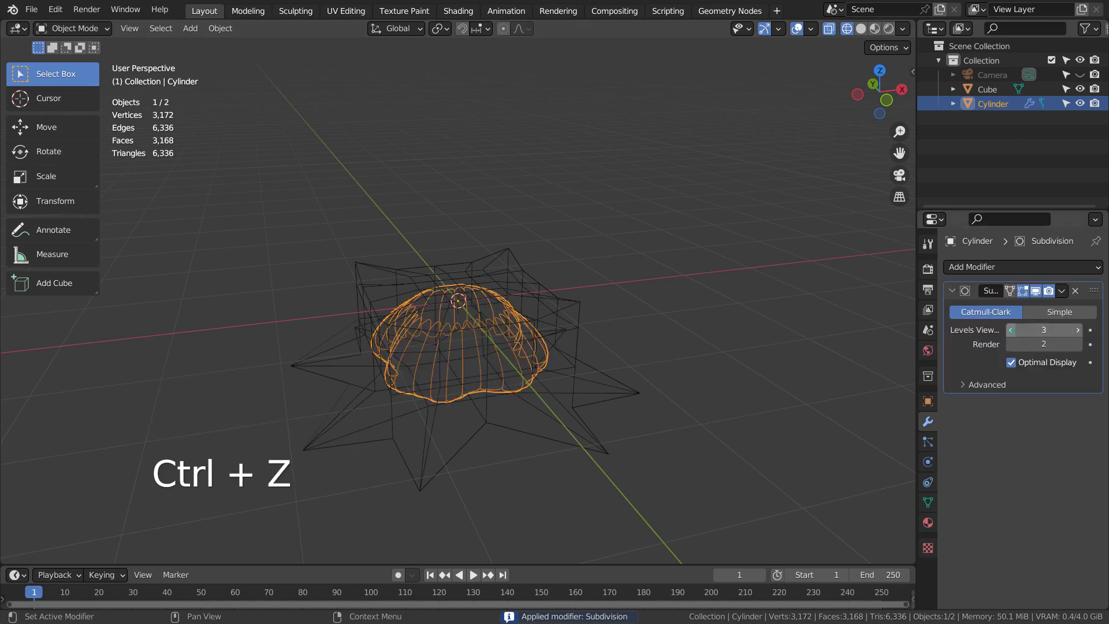
Step: Set the cylinder's subdivision to level 1 and apply it
click(1011, 329)
click(1011, 329)
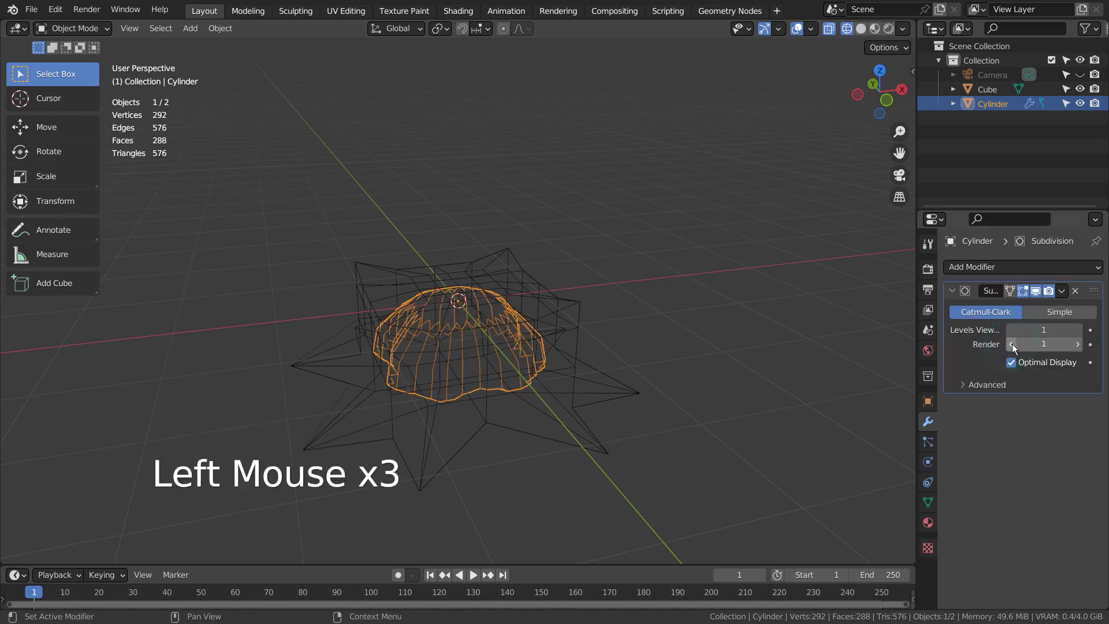
click(1075, 292)
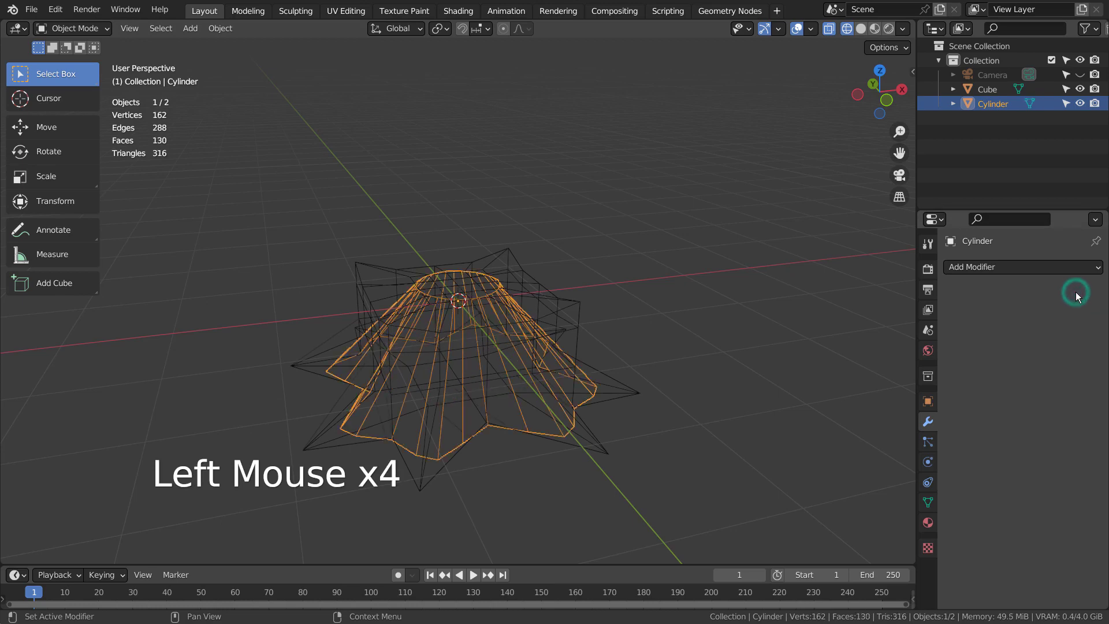
key(ctrl+3)
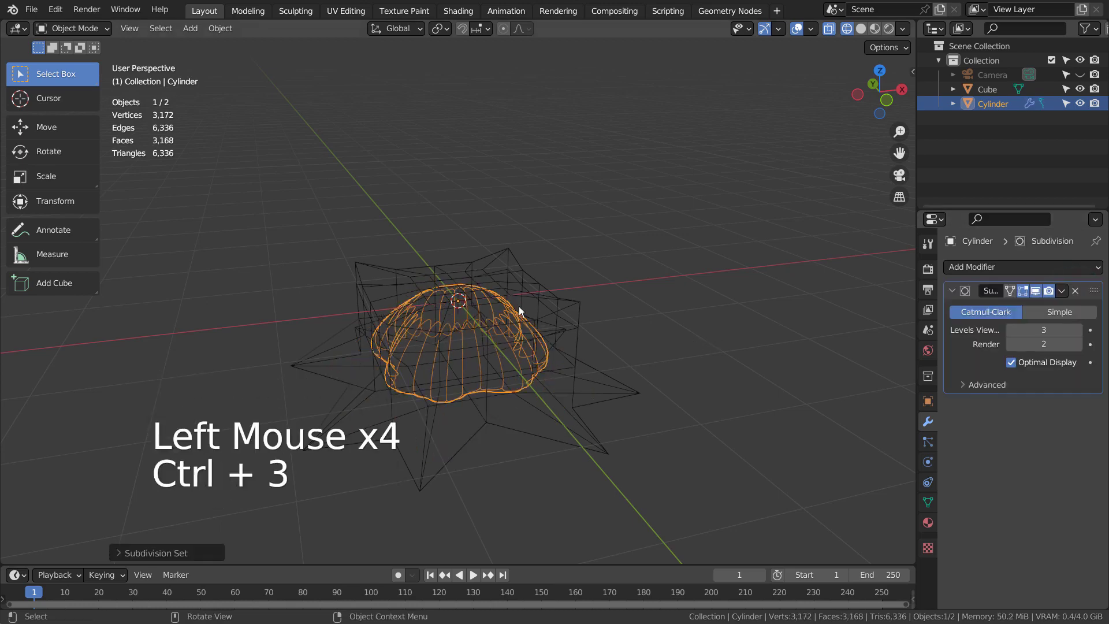
click(1012, 330)
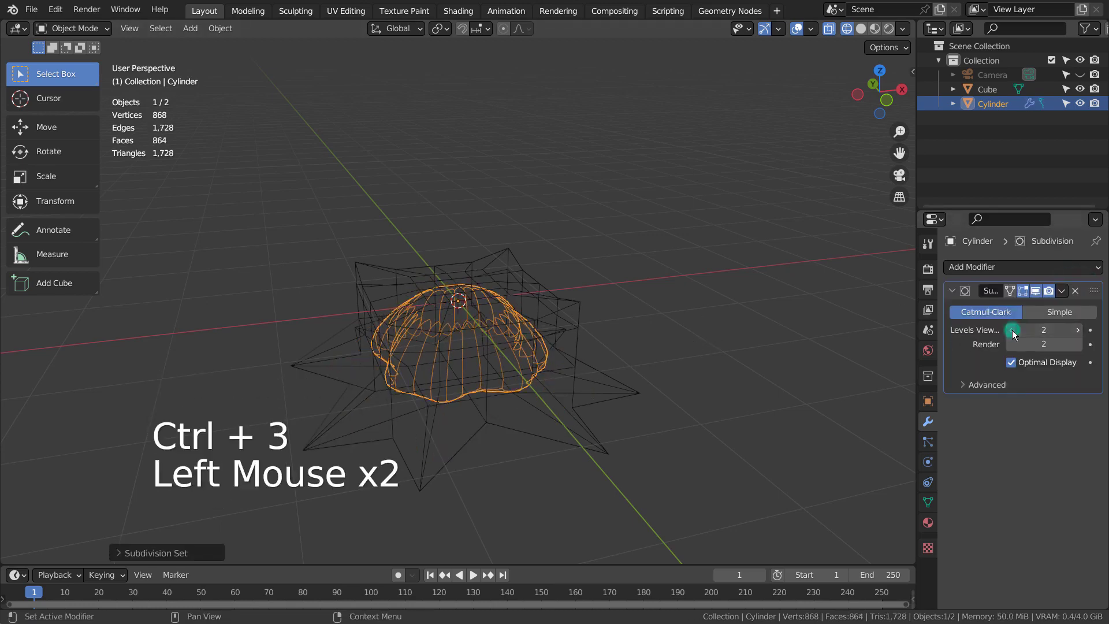
click(945, 368)
key(ctrl+a)
click(555, 315)
Step: Delete the star cage, then give the dome level-3 subdivision and smooth shading
key(x)
click(554, 313)
key(shift+z)
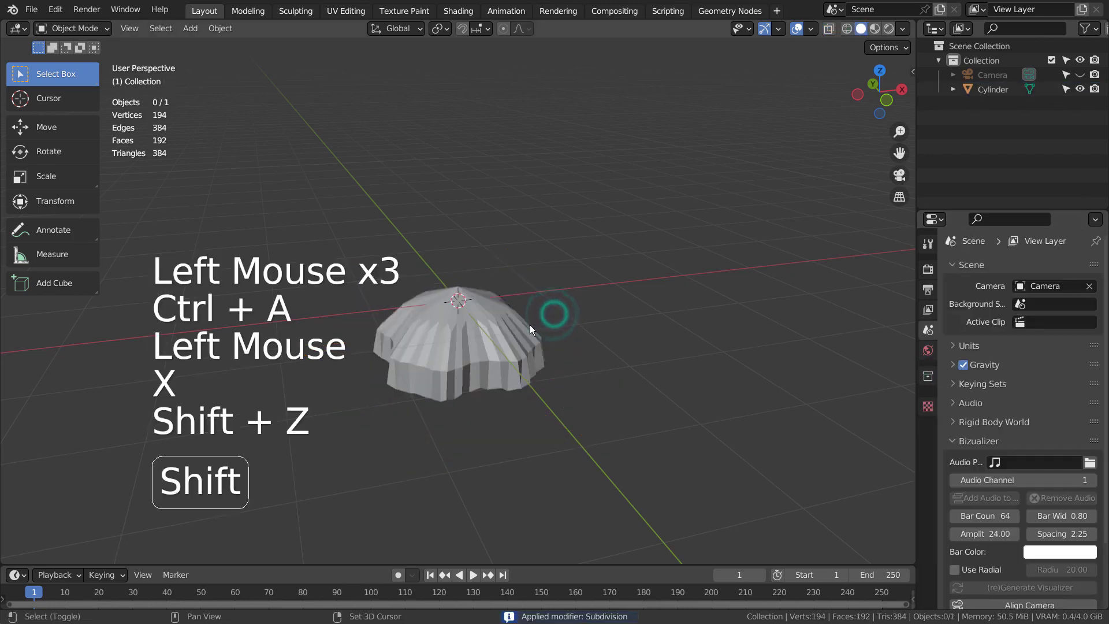
click(510, 333)
key(ctrl+3)
mouse_move(489, 357)
middle_down()
mouse_move(604, 355)
mouse_move(414, 382)
mouse_move(459, 395)
mouse_move(550, 371)
middle_up()
scroll(603, 358, up, 3)
right_click(533, 371)
click(497, 312)
Step: Raise the dome along Z in the front view
key(KP_1)
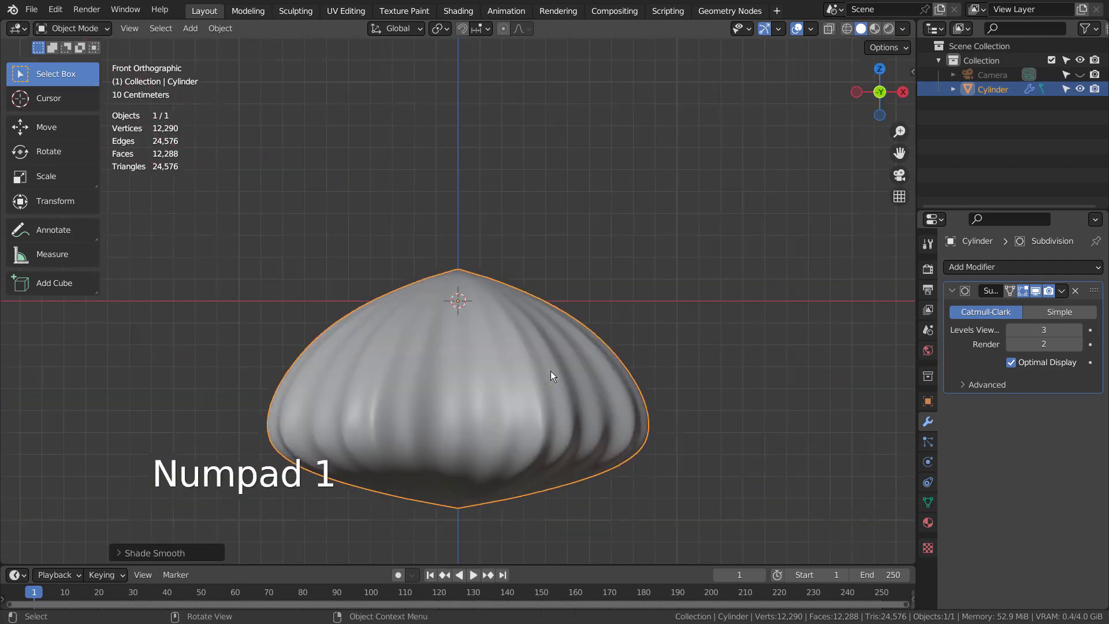
key(g)
key(z)
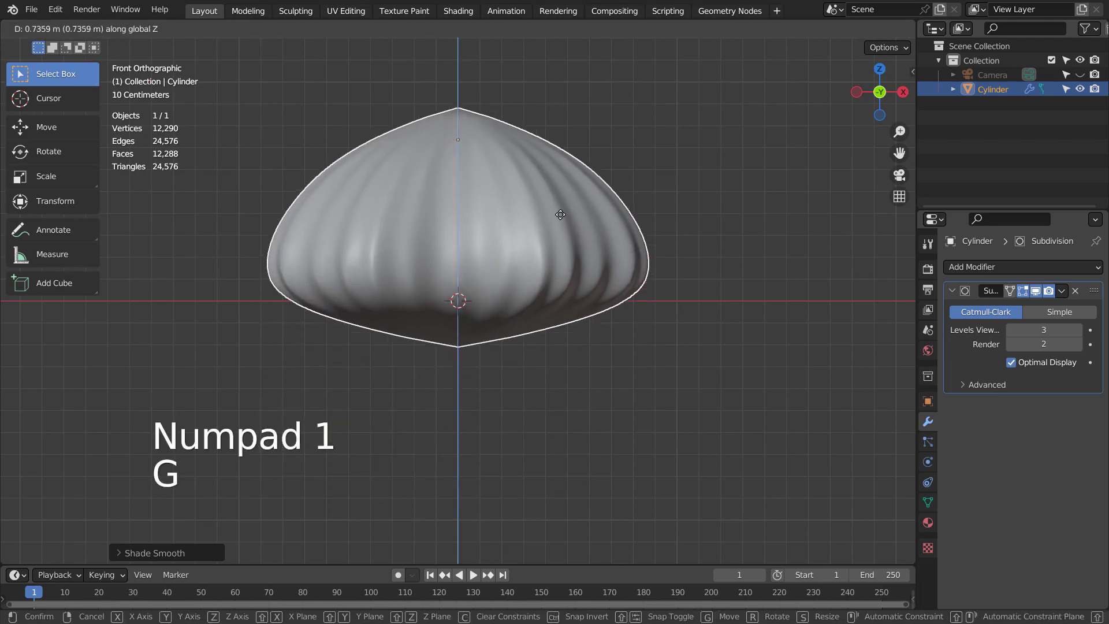
click(558, 295)
Step: Flatten the dome's underside by moving its bottom centre vertex vertically
key(Tab)
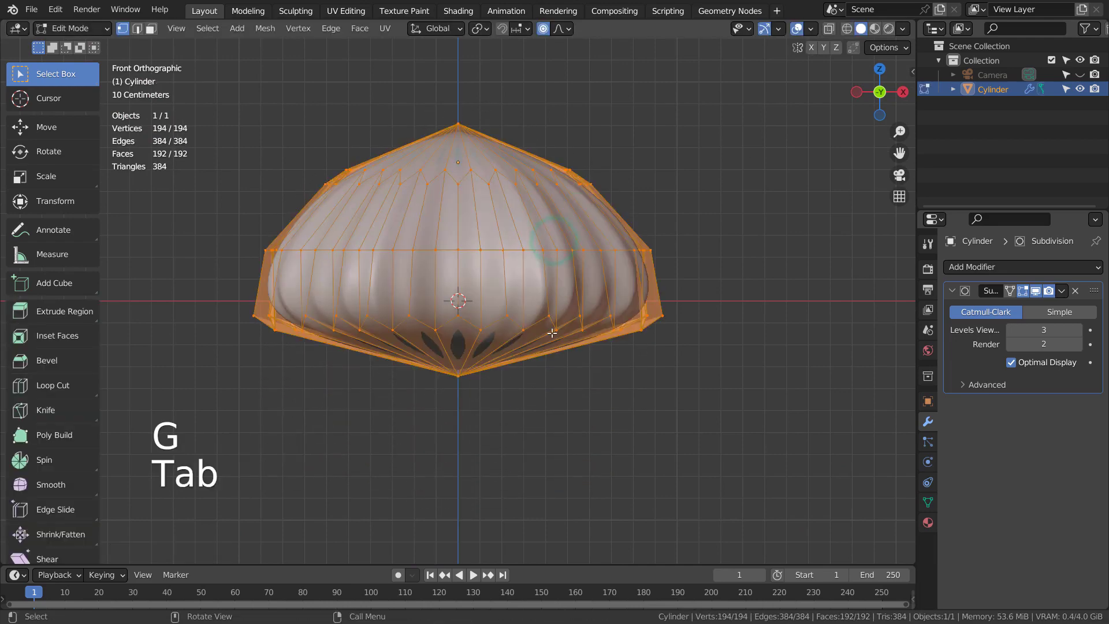
key(1)
click(461, 378)
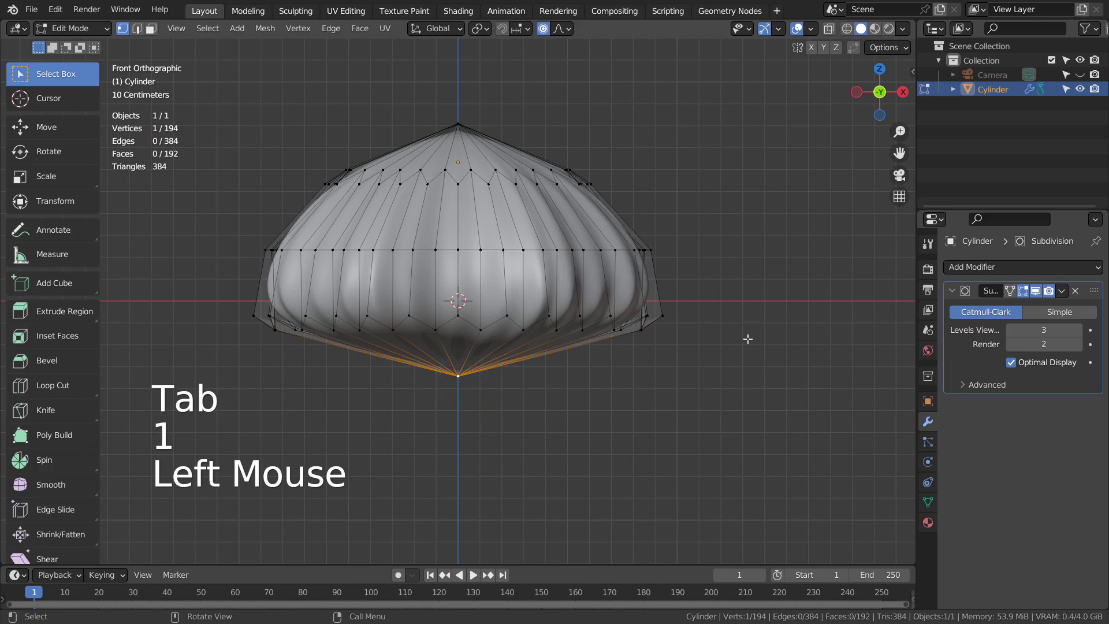
key(g)
key(z)
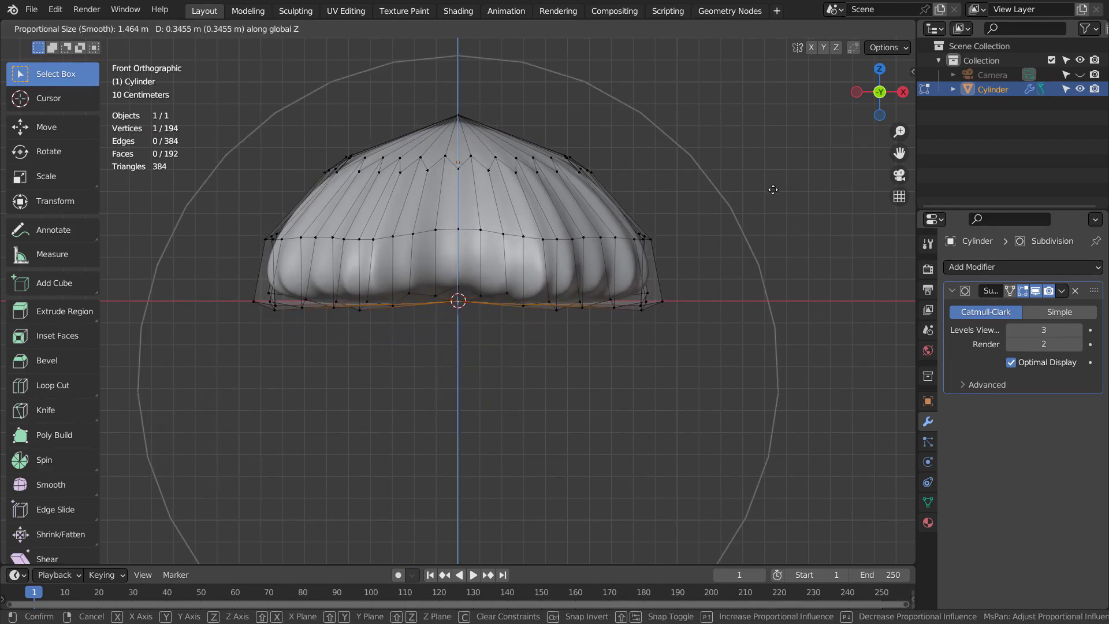
click(773, 190)
key(Tab)
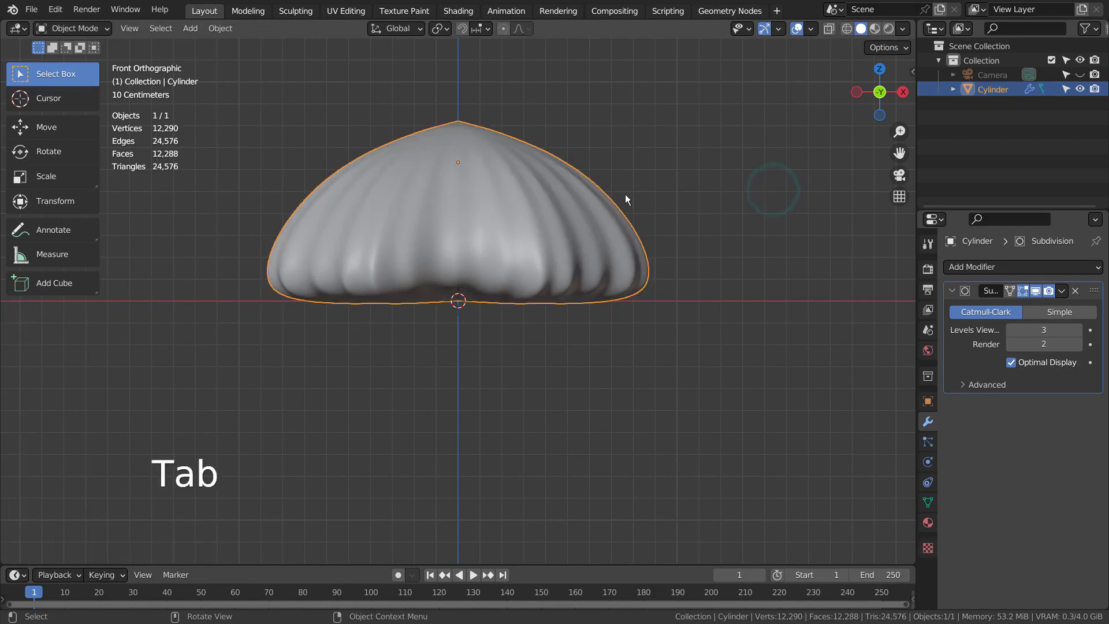
Step: Reshape the dome's peak by moving its top centre vertex with soft falloff
middle_drag(625, 199, 722, 297)
key(Tab)
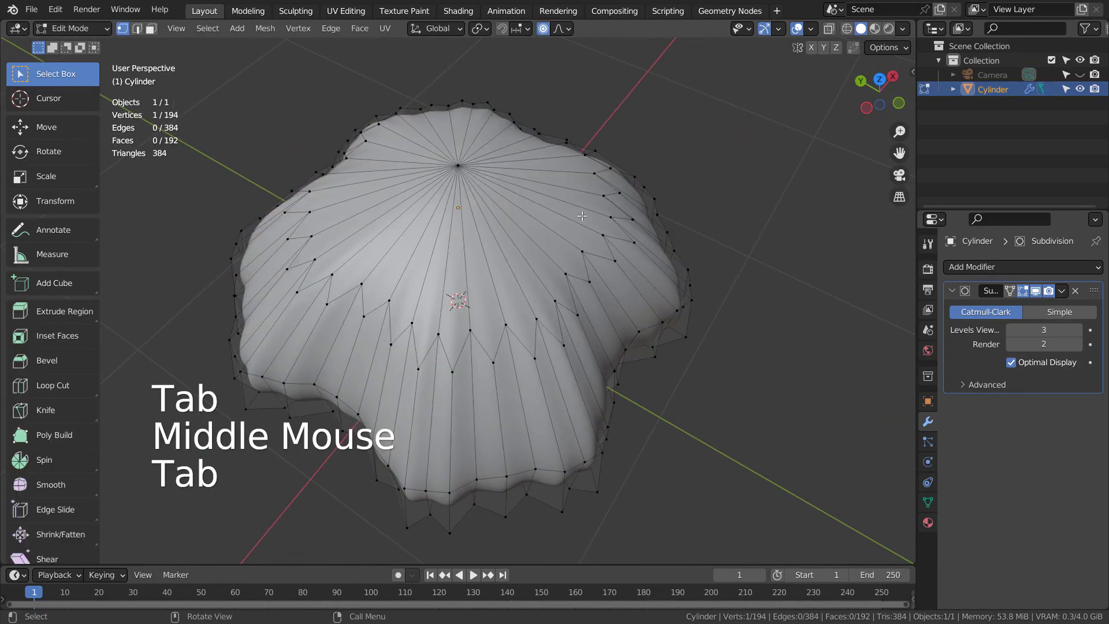
click(458, 166)
middle_drag(459, 169, 668, 191)
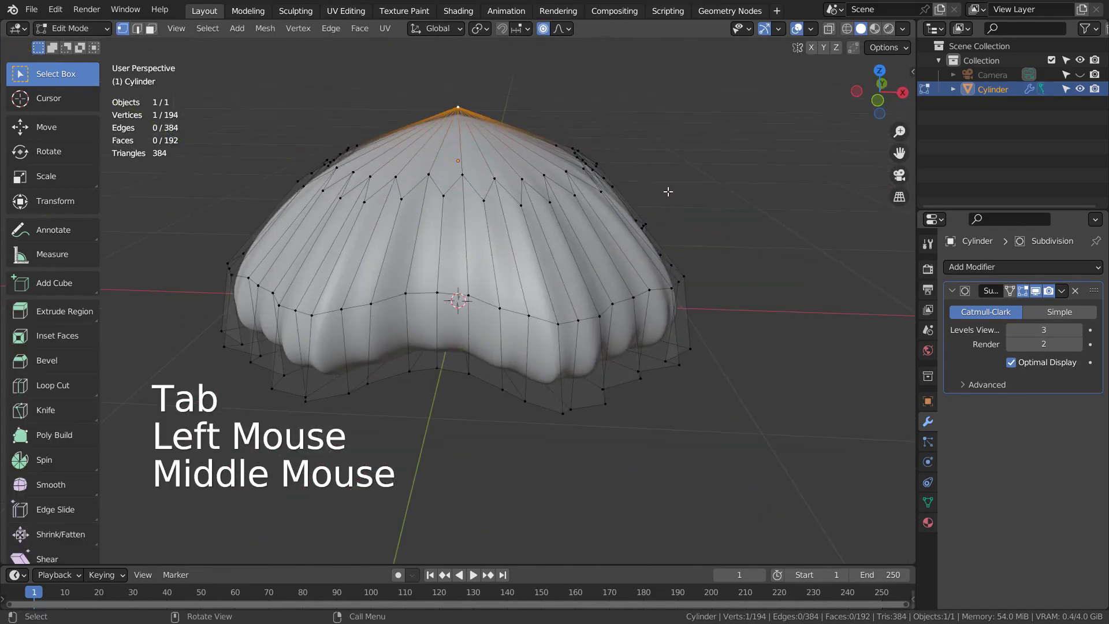
key(g)
scroll(667, 200, up, 3)
scroll(668, 208, up, 2)
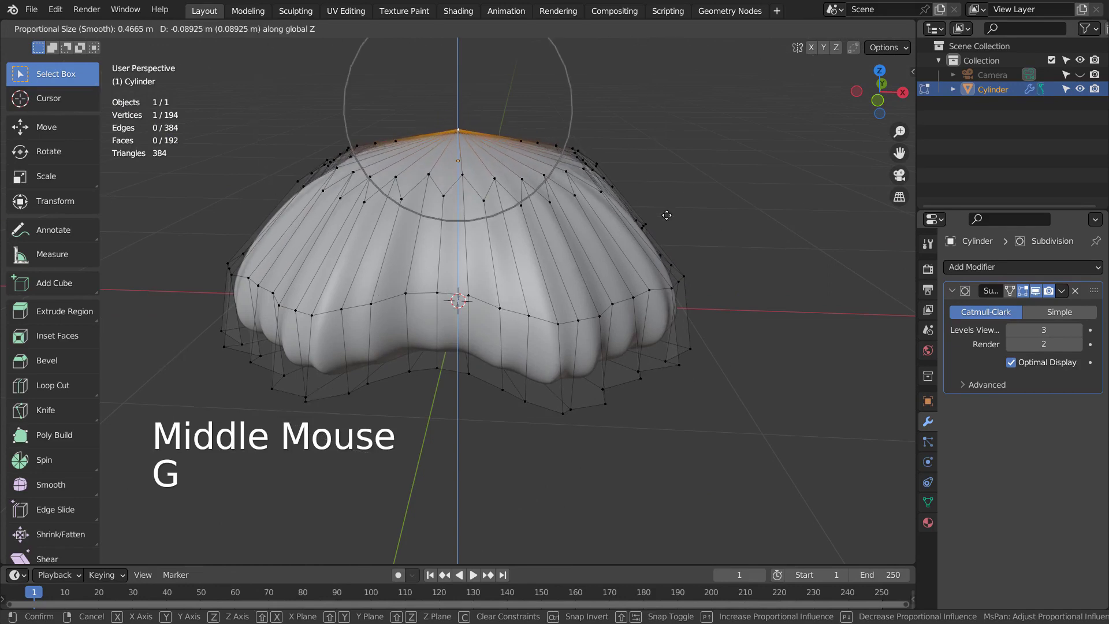
click(669, 220)
key(Tab)
Step: Add a ground plane and scale it up under the dome
mouse_move(639, 222)
middle_down()
mouse_move(715, 312)
mouse_move(598, 304)
mouse_move(626, 248)
mouse_move(609, 254)
middle_up()
scroll(597, 304, down, 2)
scroll(597, 299, down, 2)
key(shift+a)
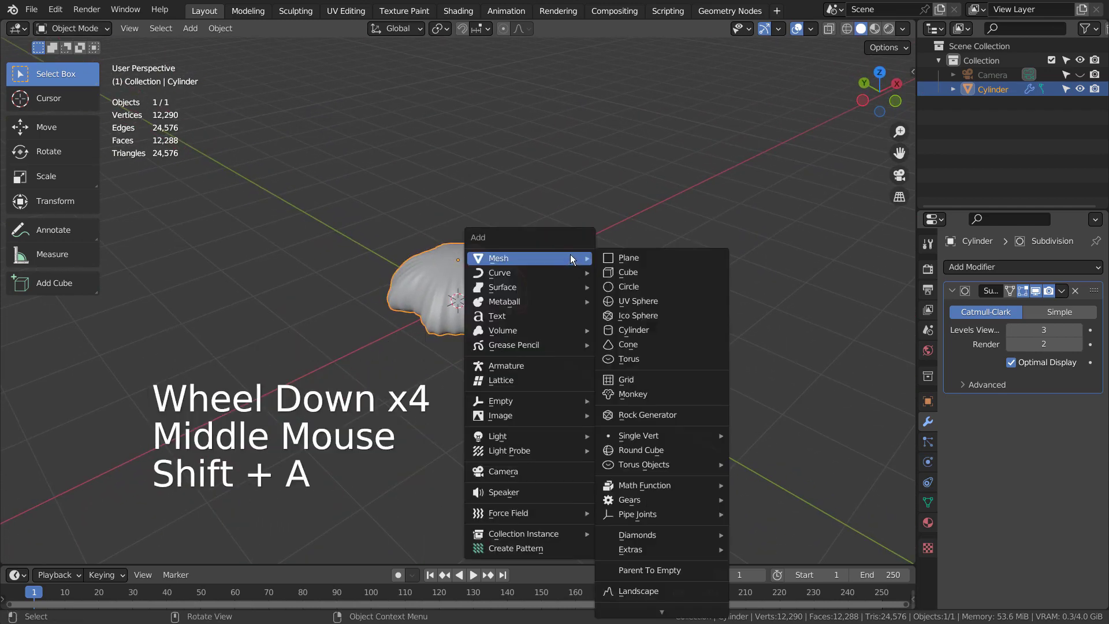
click(617, 255)
key(s)
click(664, 124)
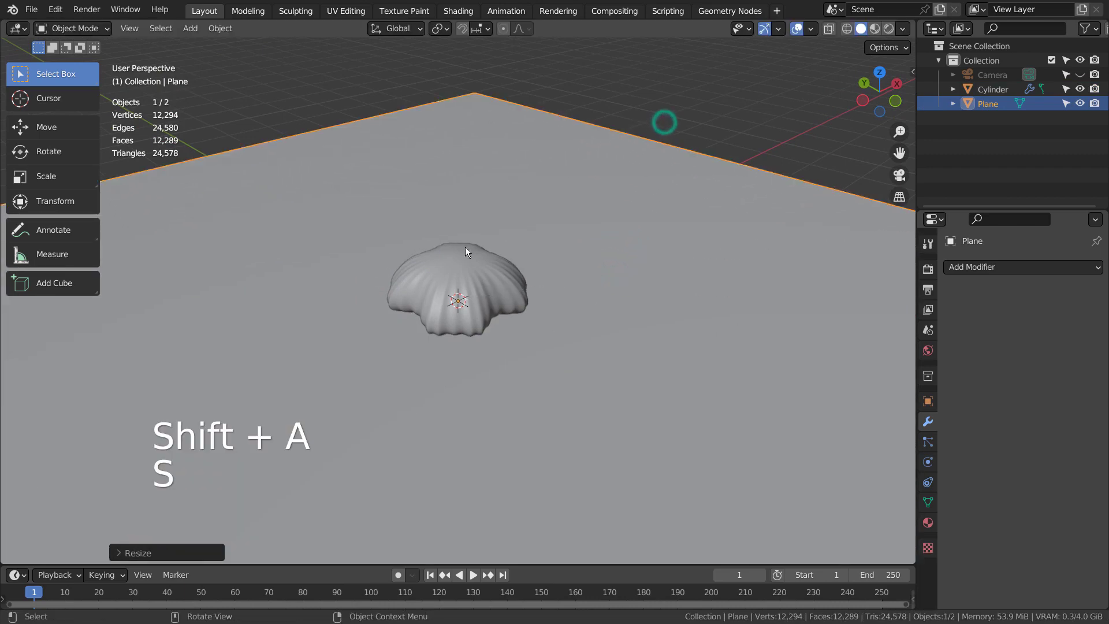
Step: Duplicate the dome five times around the original: upper left, top, right, lower right, lower left
click(445, 272)
key(KP_7)
key(shift+d)
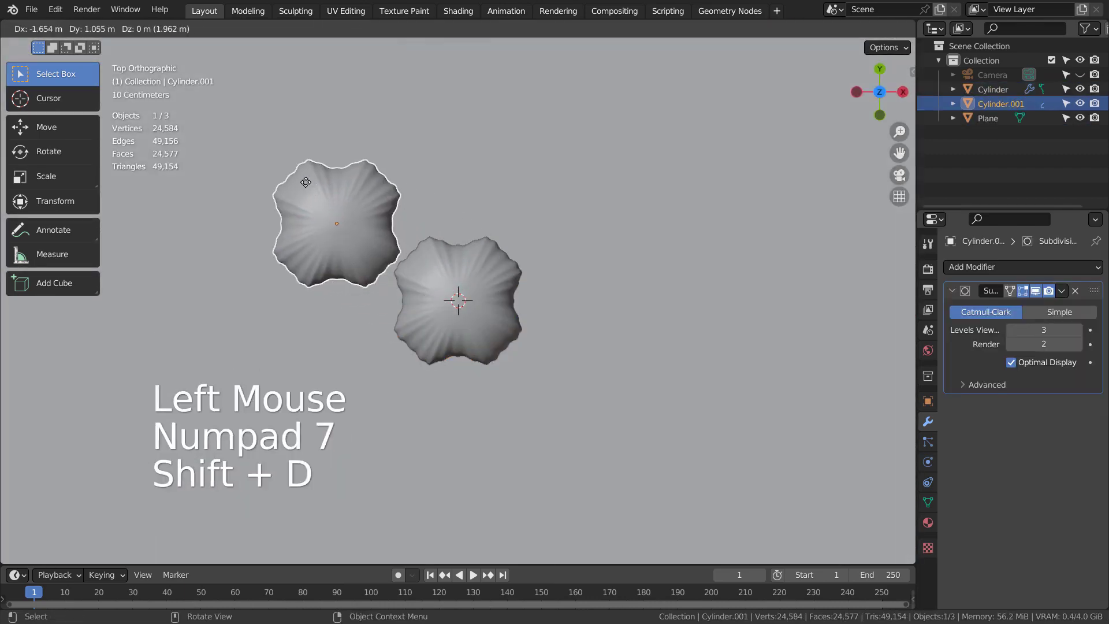
click(278, 148)
key(shift+d)
click(505, 124)
key(shift+d)
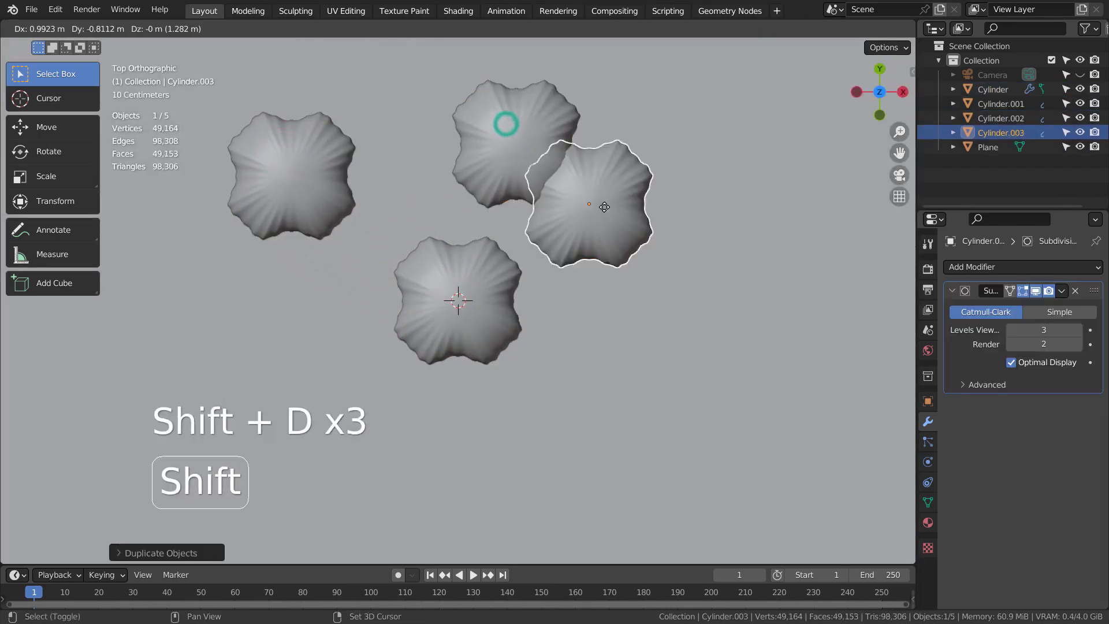
click(641, 247)
key(shift+d)
click(547, 393)
key(shift+d)
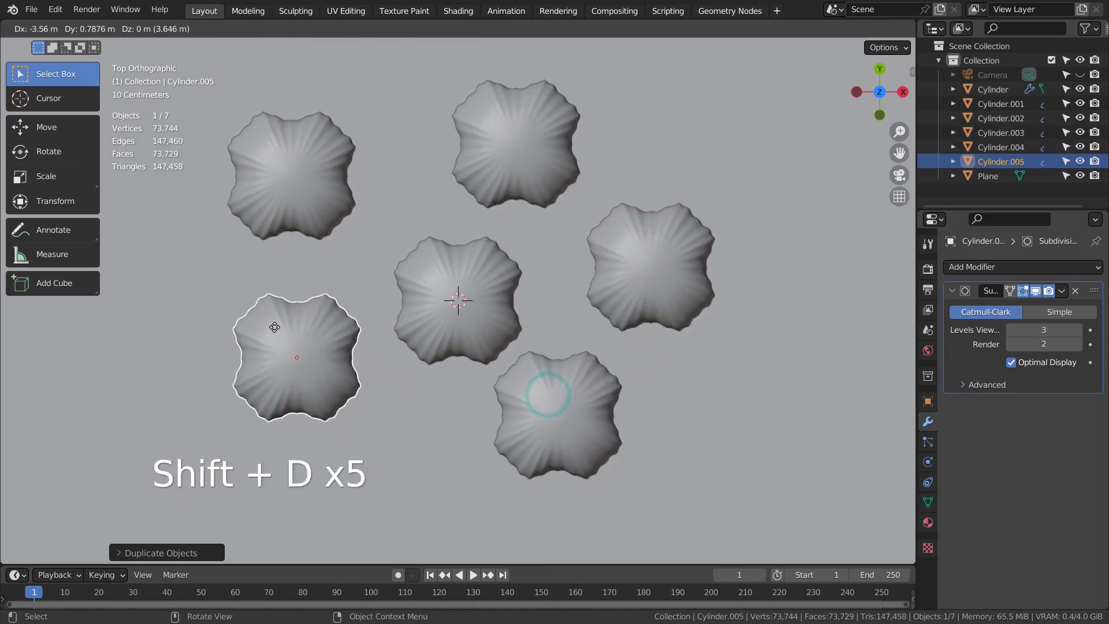
click(274, 326)
Step: Rotate the upper-left and top-centre domes to new angles
click(308, 198)
key(r)
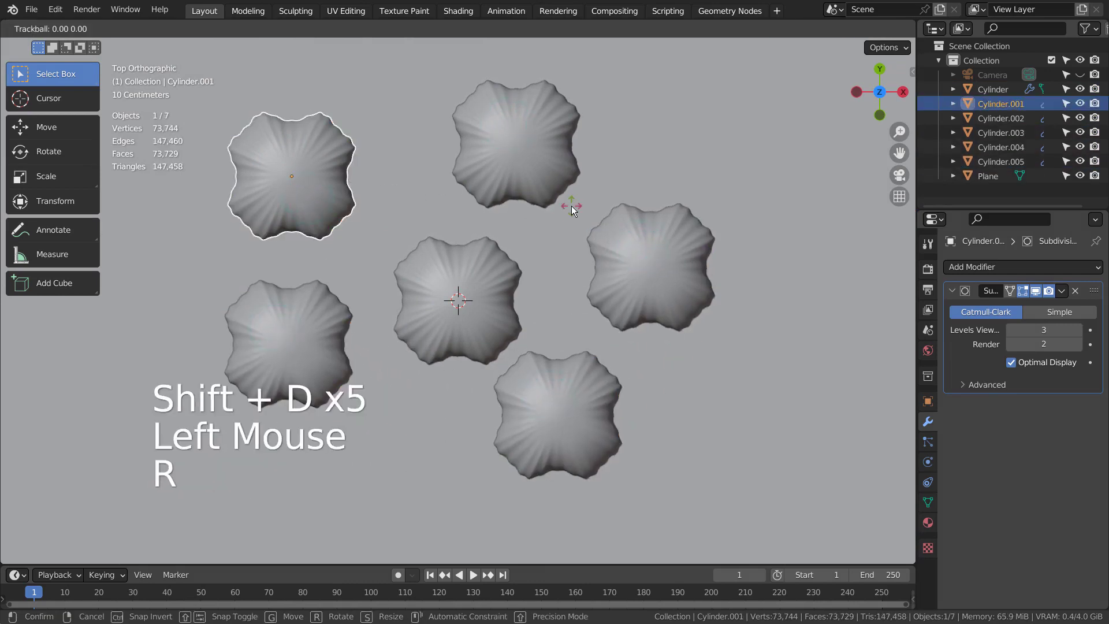
key(ctrl+z)
key(r)
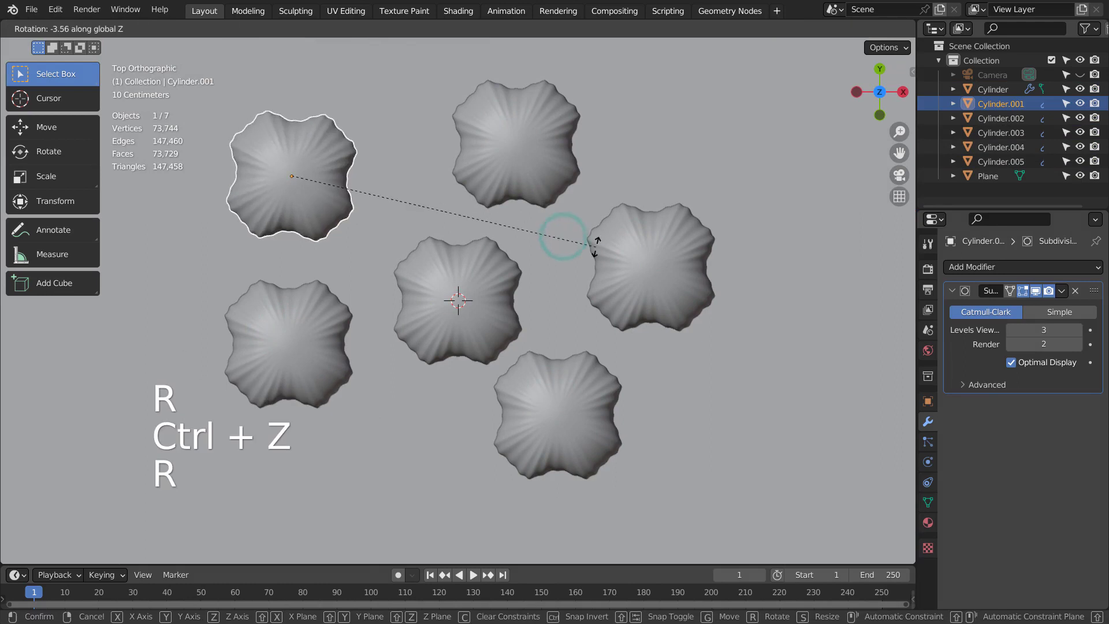
click(384, 351)
click(496, 161)
key(r)
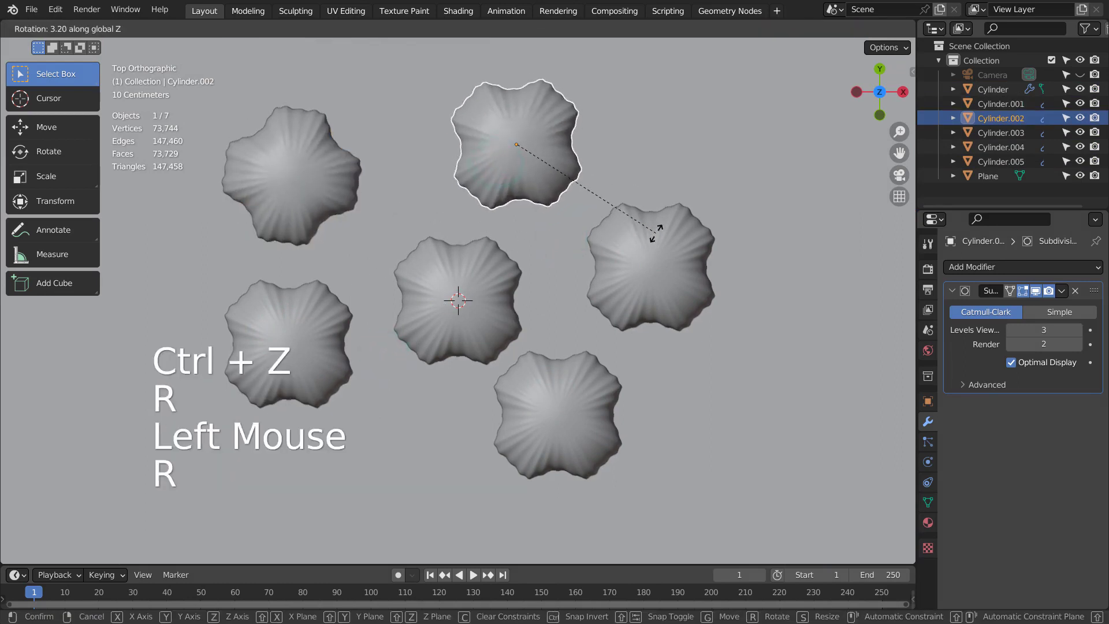
click(667, 239)
Step: Rotate the right, lower-right, and lower-left domes to different angles
key(r)
click(607, 356)
click(570, 384)
key(r)
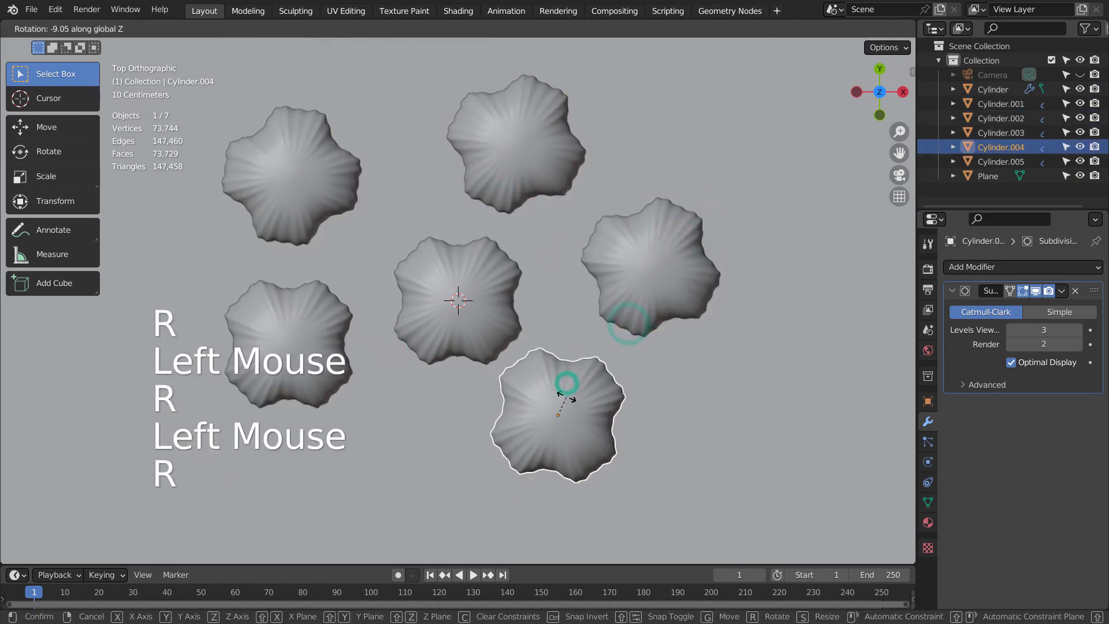
click(508, 437)
click(314, 335)
key(r)
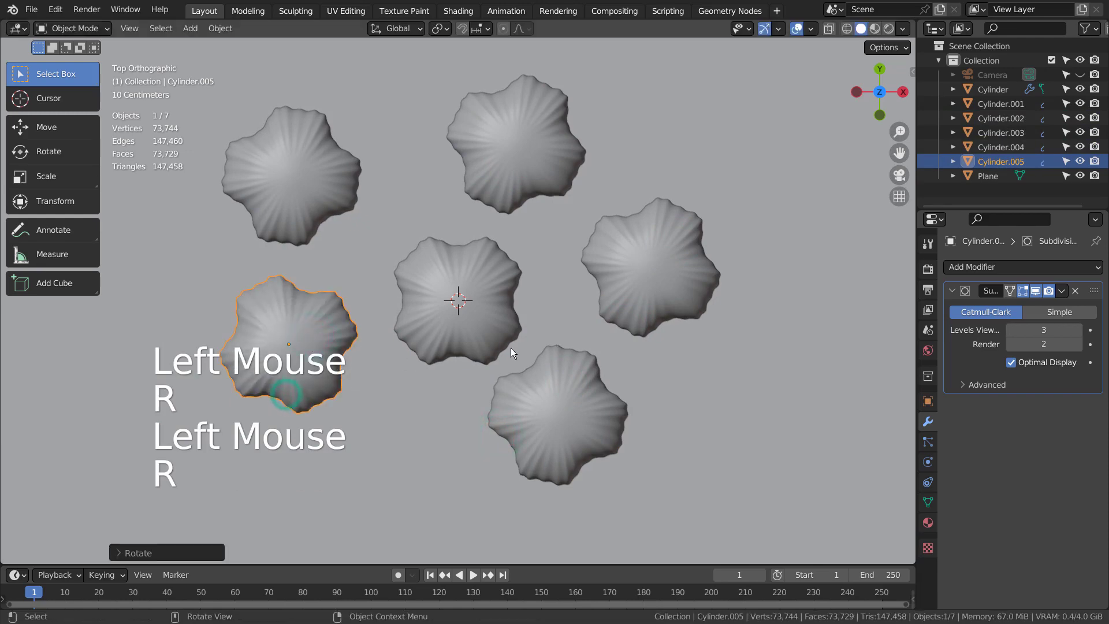
Step: Align the camera to a perspective view of the six domes and refine it with walk navigation
mouse_move(510, 347)
middle_down()
mouse_move(539, 271)
mouse_move(468, 267)
mouse_move(624, 262)
mouse_move(610, 272)
middle_up()
key(ctrl+alt+KP_0)
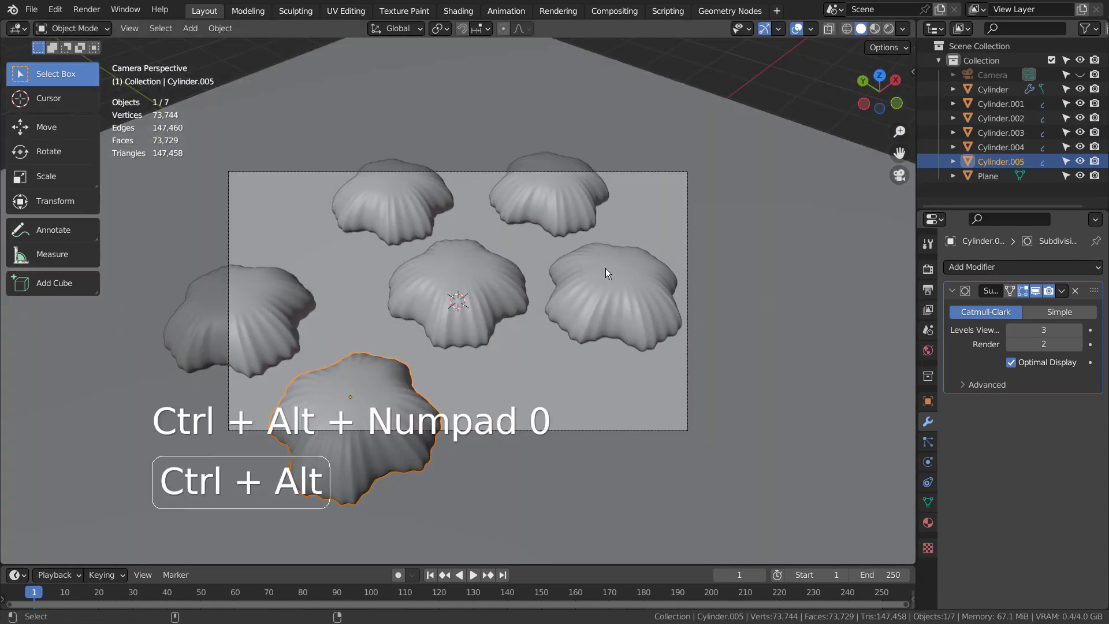
key(shift+grave)
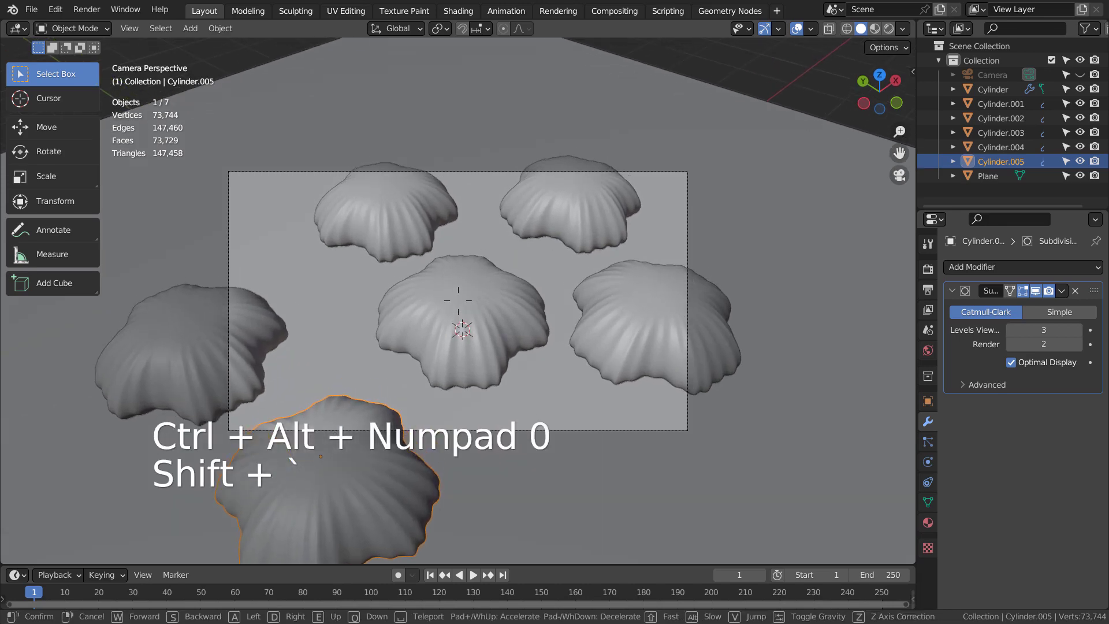
click(600, 262)
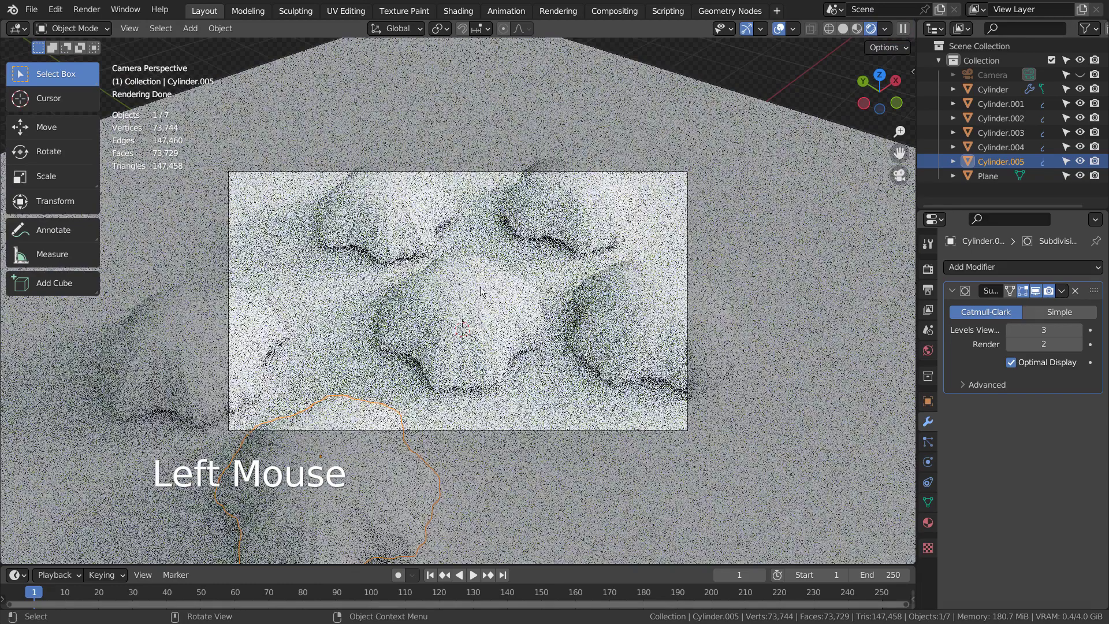
Step: Give the centre dome a new mint green material
click(479, 291)
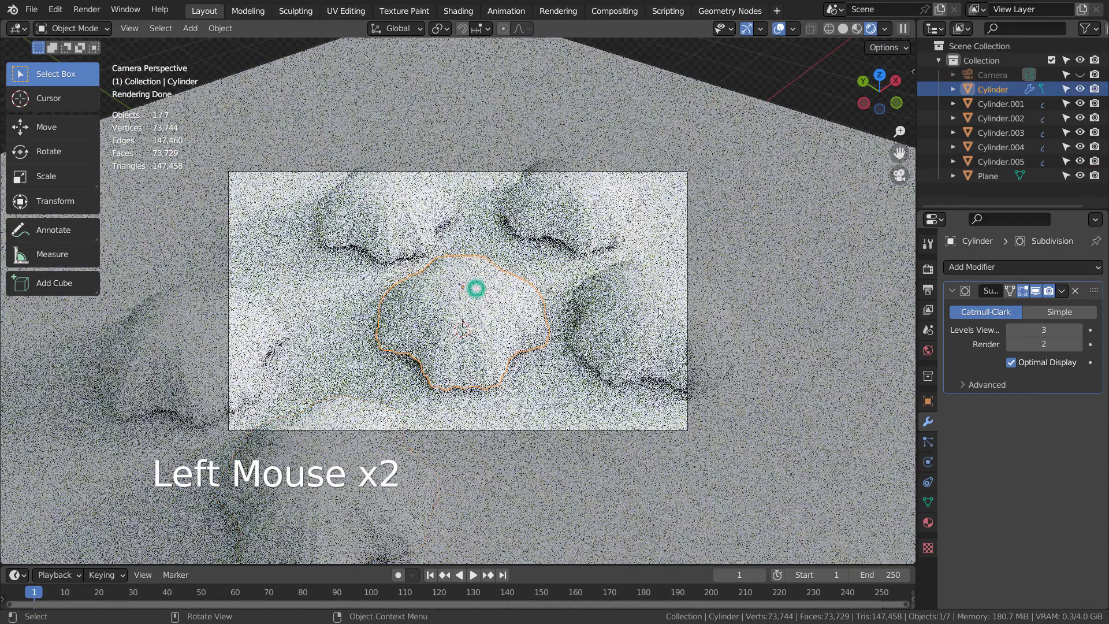
click(927, 520)
click(1040, 327)
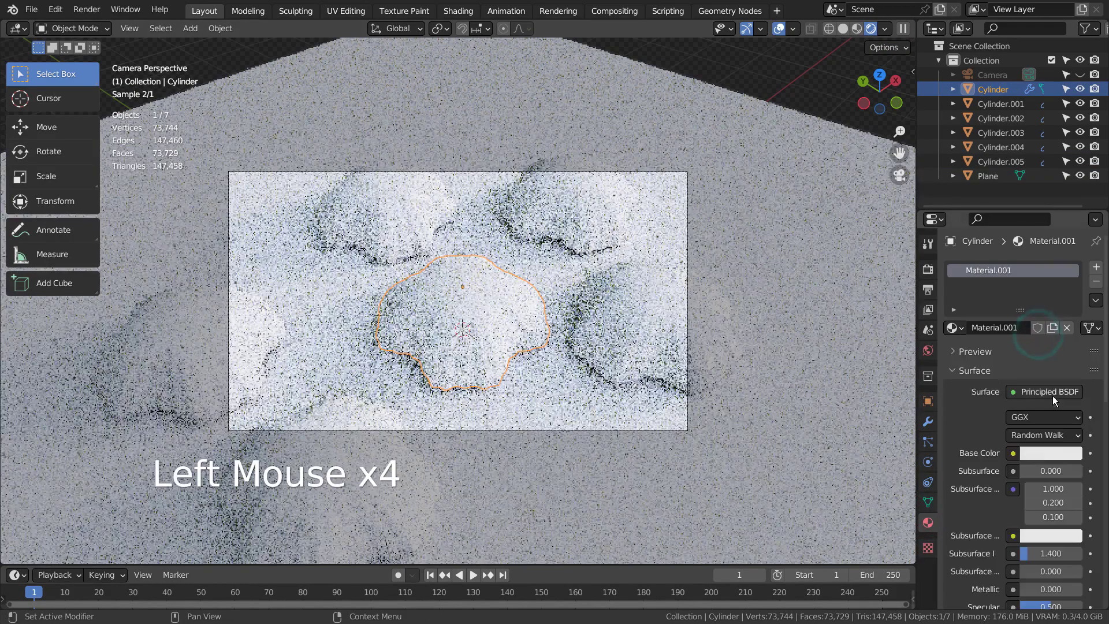
click(1044, 452)
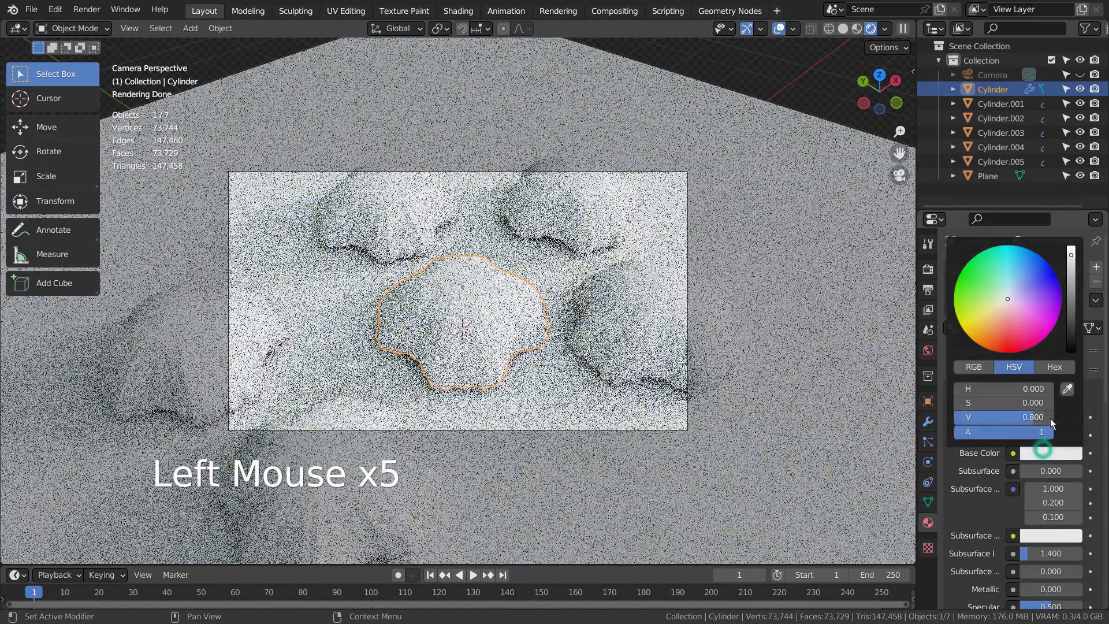
click(1003, 290)
Step: Give the top-left dome a new pink material
click(447, 222)
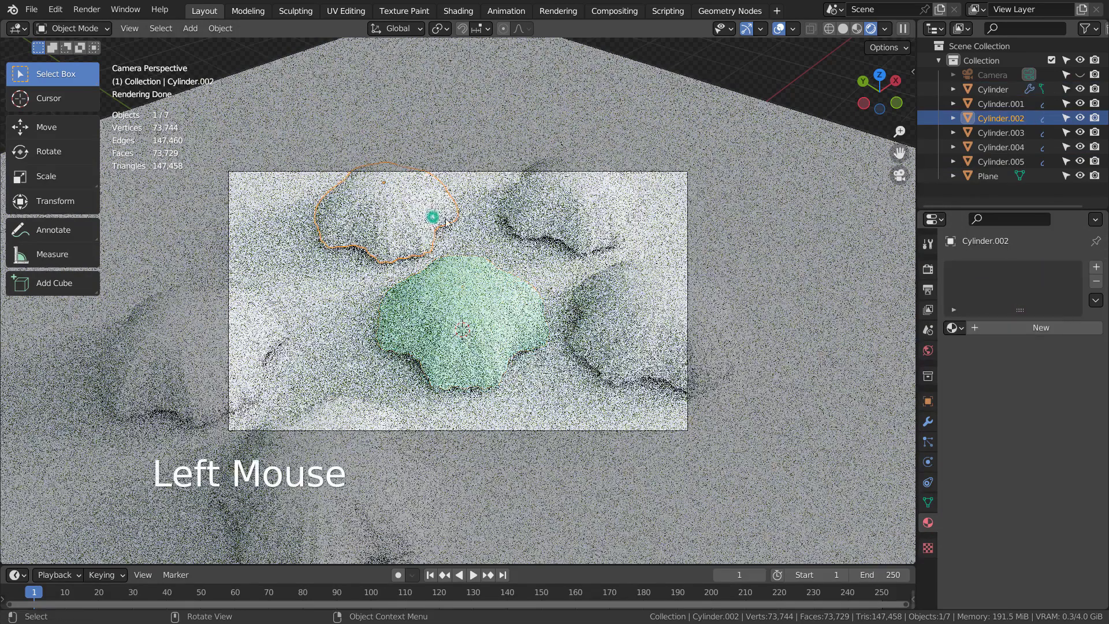
click(1040, 327)
click(1052, 453)
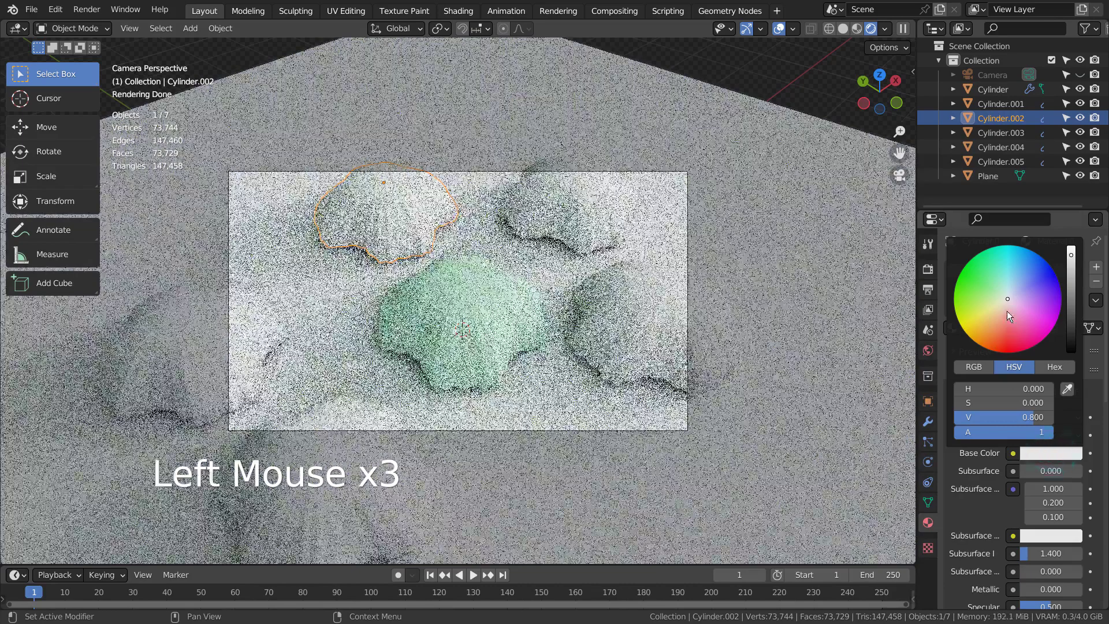
click(1006, 311)
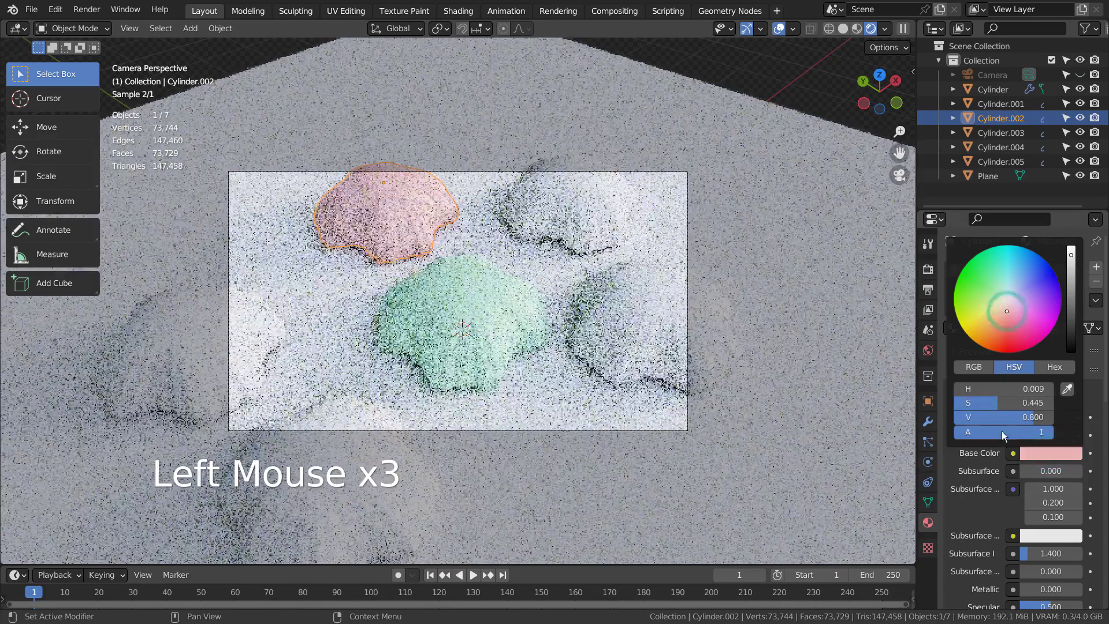
Step: Give the top-right dome a new blue material
click(564, 208)
click(1013, 328)
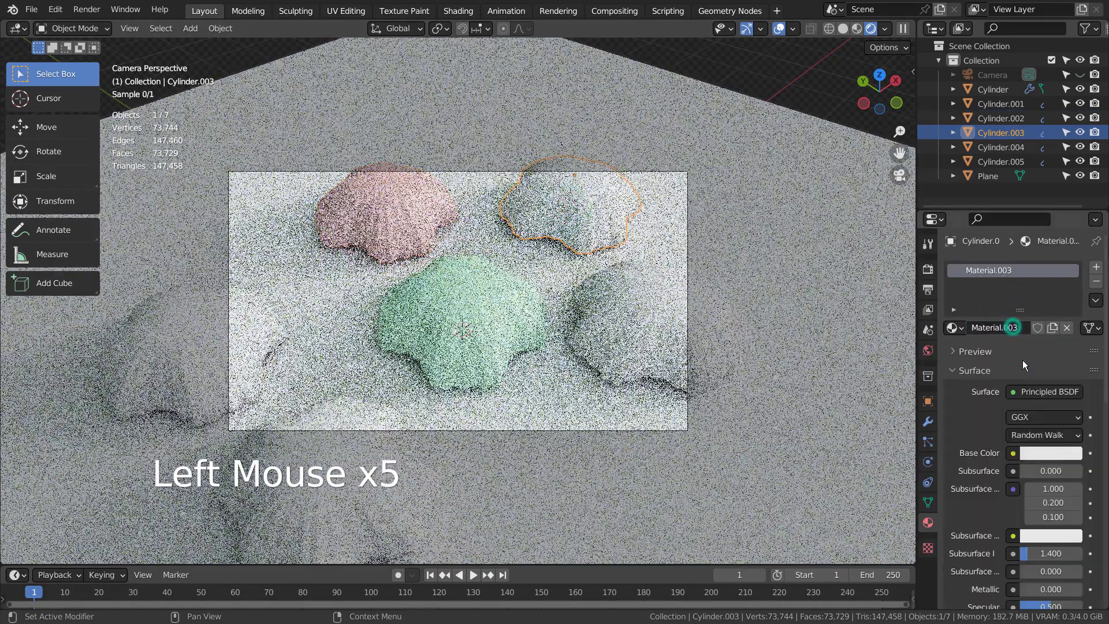
click(1055, 453)
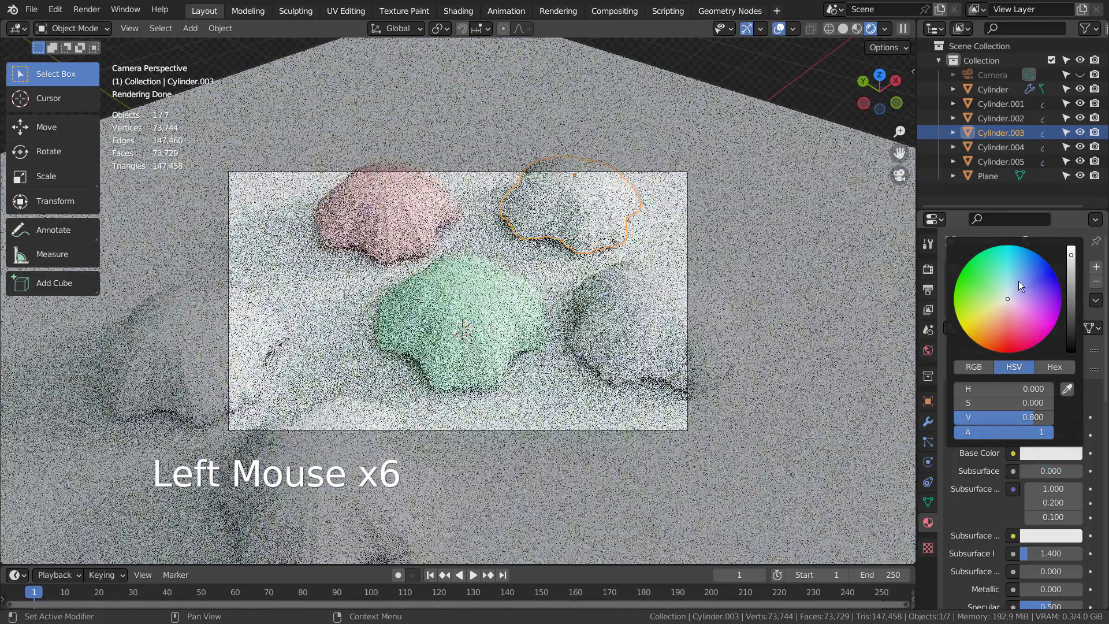
click(1018, 281)
Step: Give the right dome a new pale yellow material
click(658, 304)
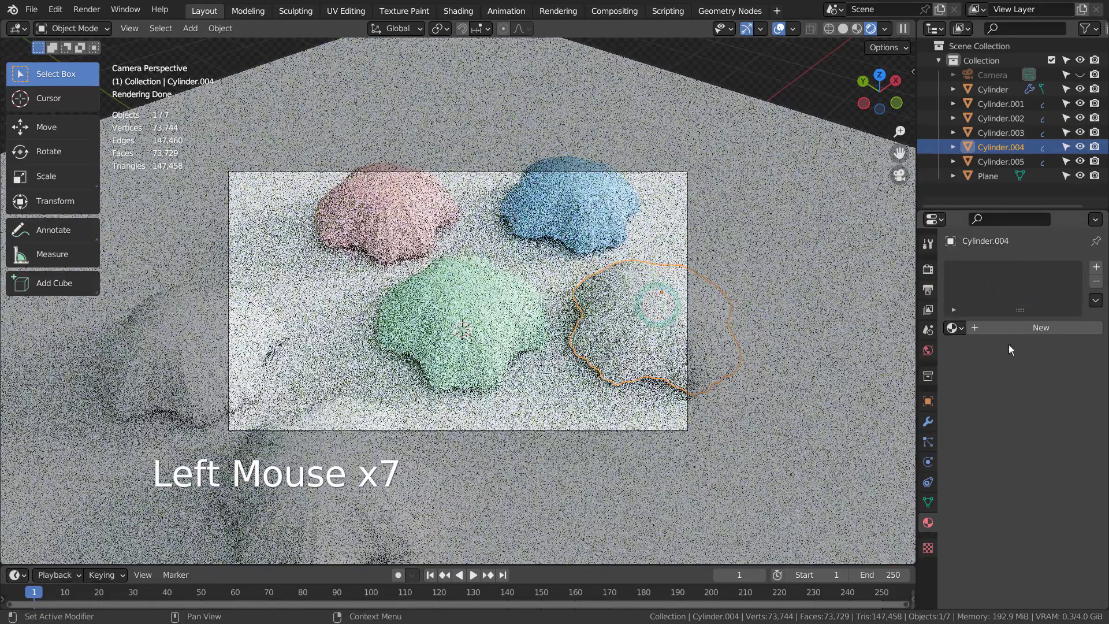
click(1032, 327)
click(1043, 451)
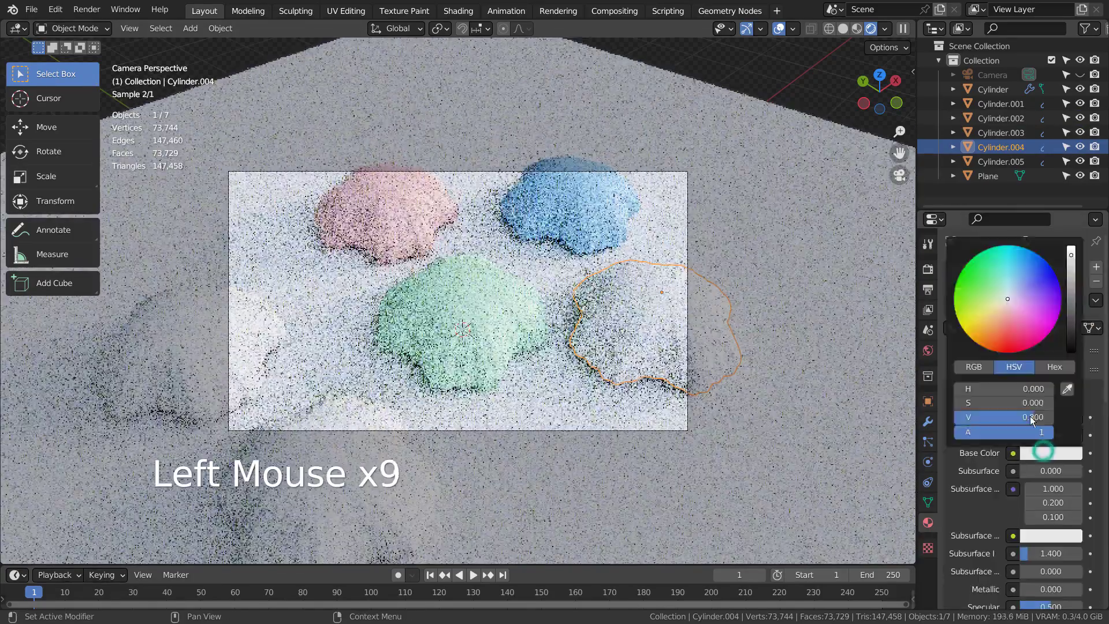
click(1000, 303)
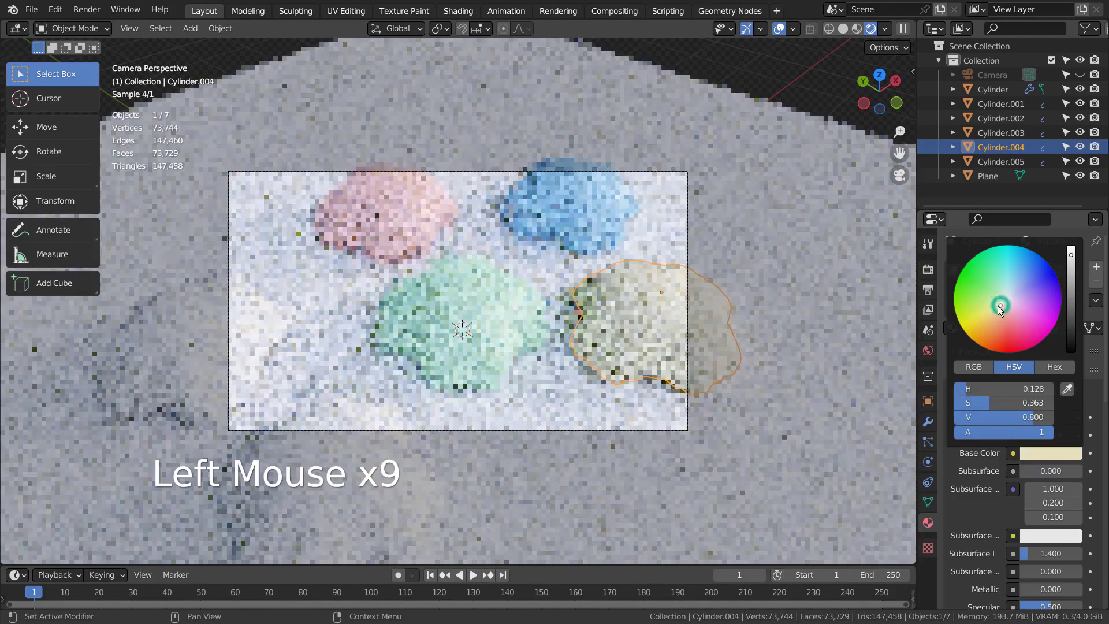
Step: Select the bottom dome, add a new material and open its base colour picker
click(265, 330)
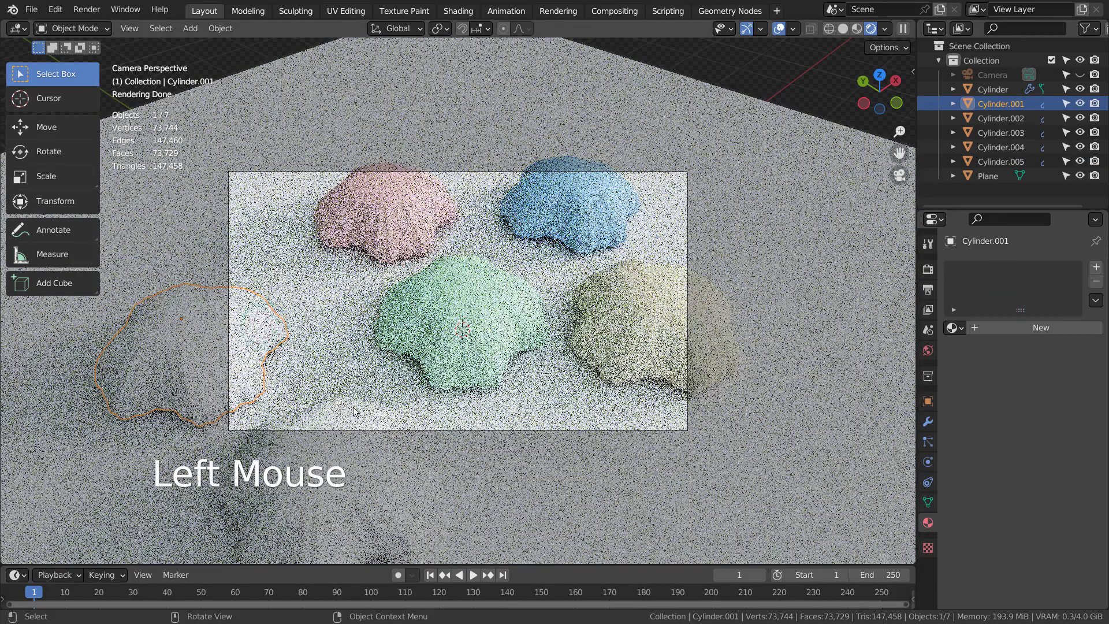
click(351, 411)
click(1030, 328)
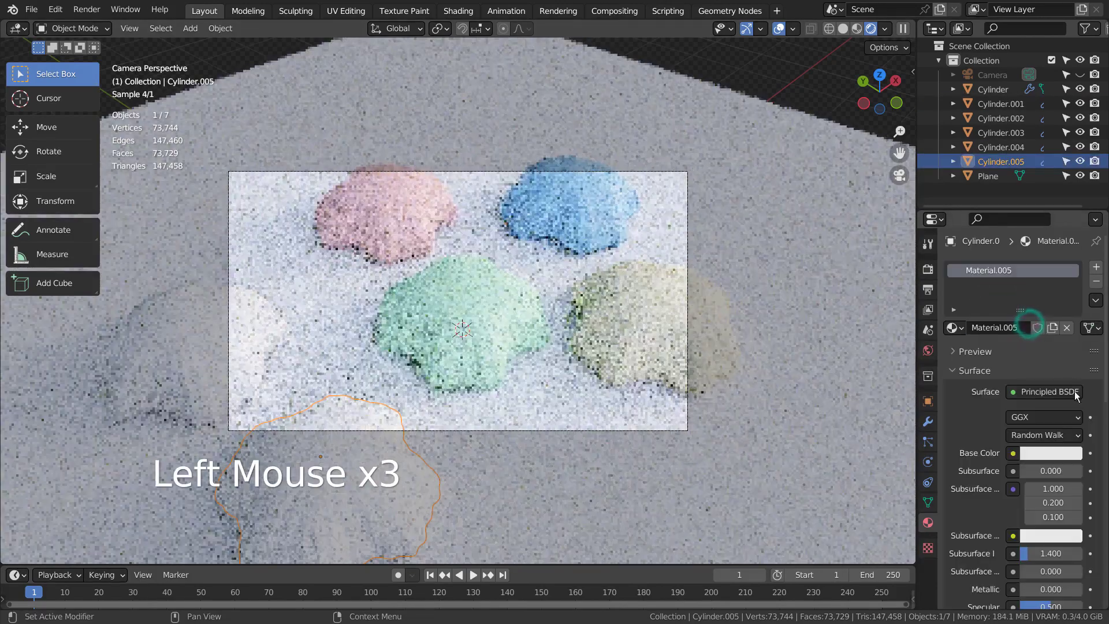
click(1051, 453)
Step: Darken the bottom dome's base colour and make it purple
mouse_move(1071, 251)
mouse_down()
mouse_move(1071, 288)
mouse_move(1072, 276)
mouse_up()
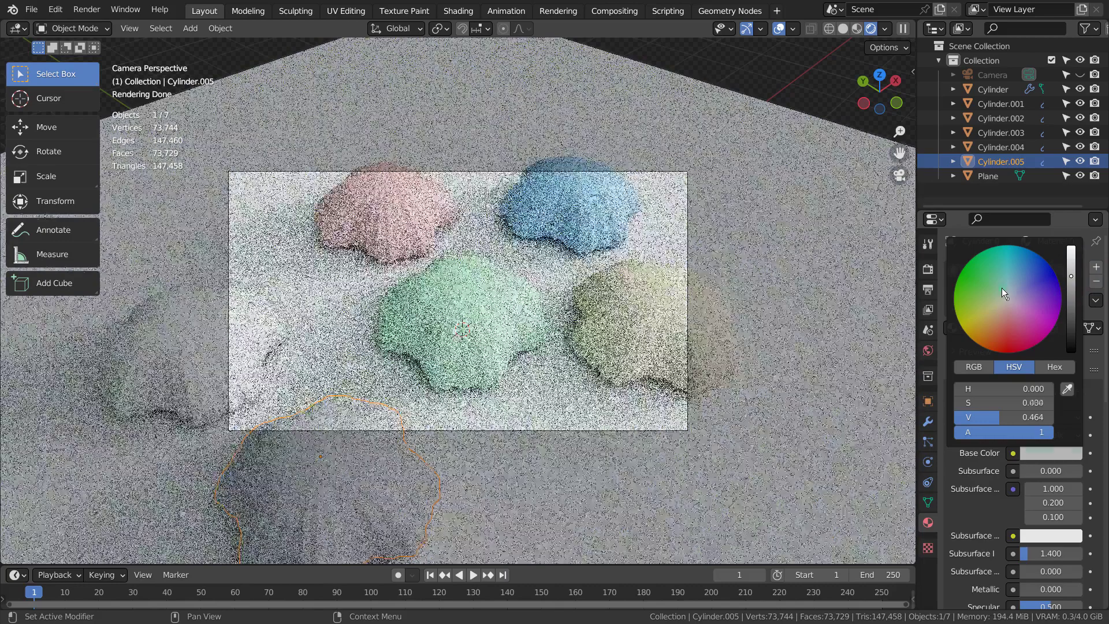
click(1002, 287)
click(1020, 303)
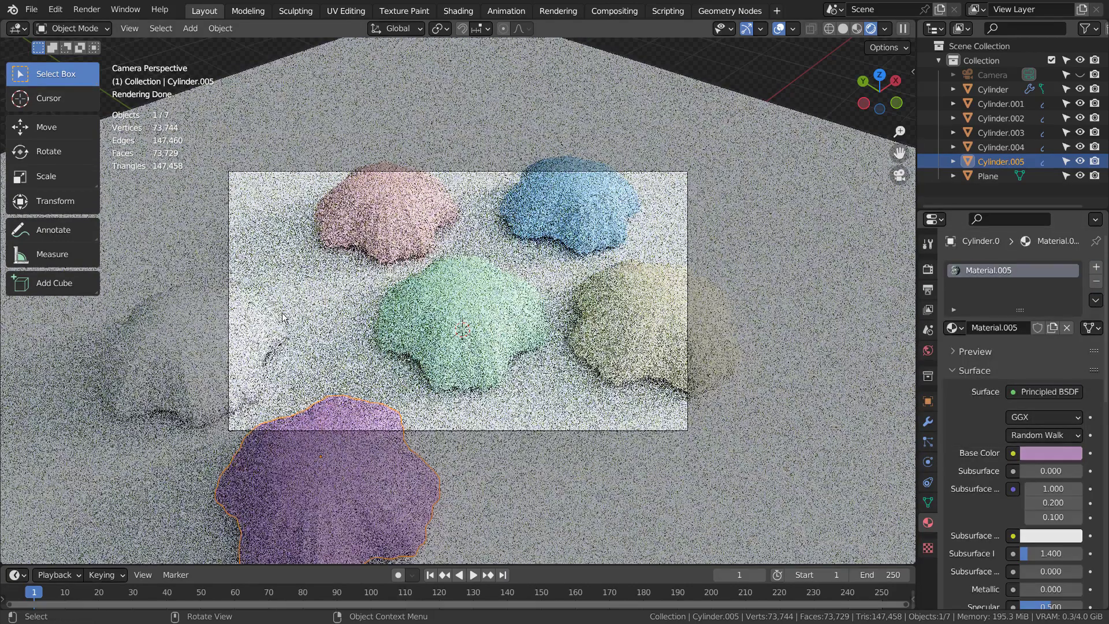
Step: Give the left dome a new light blue material, then select the ground plane
click(257, 323)
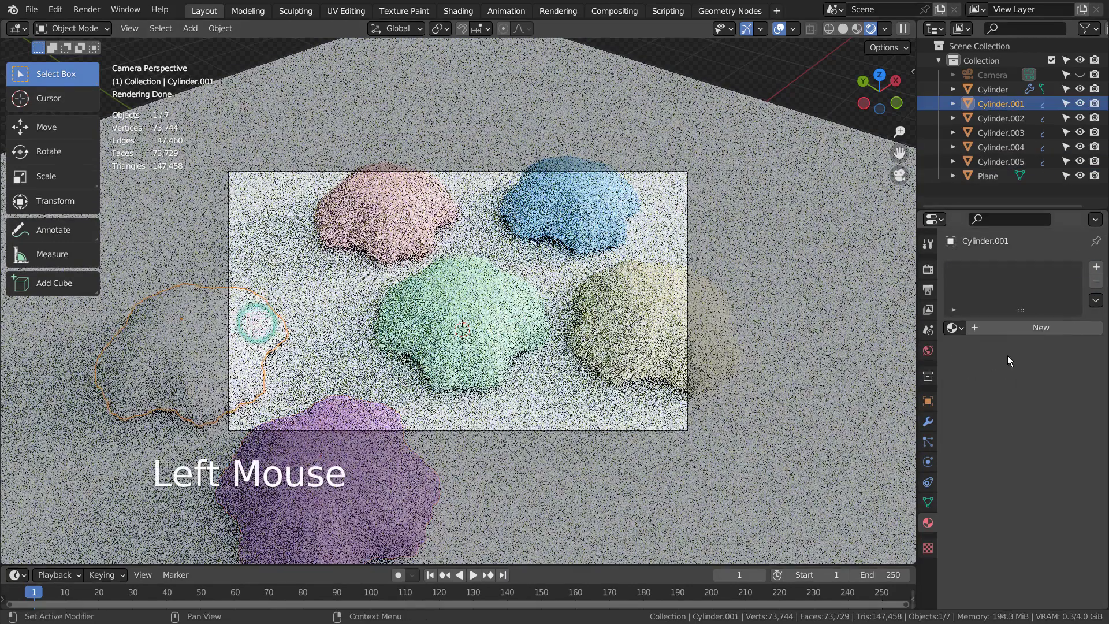
click(1026, 328)
click(1051, 452)
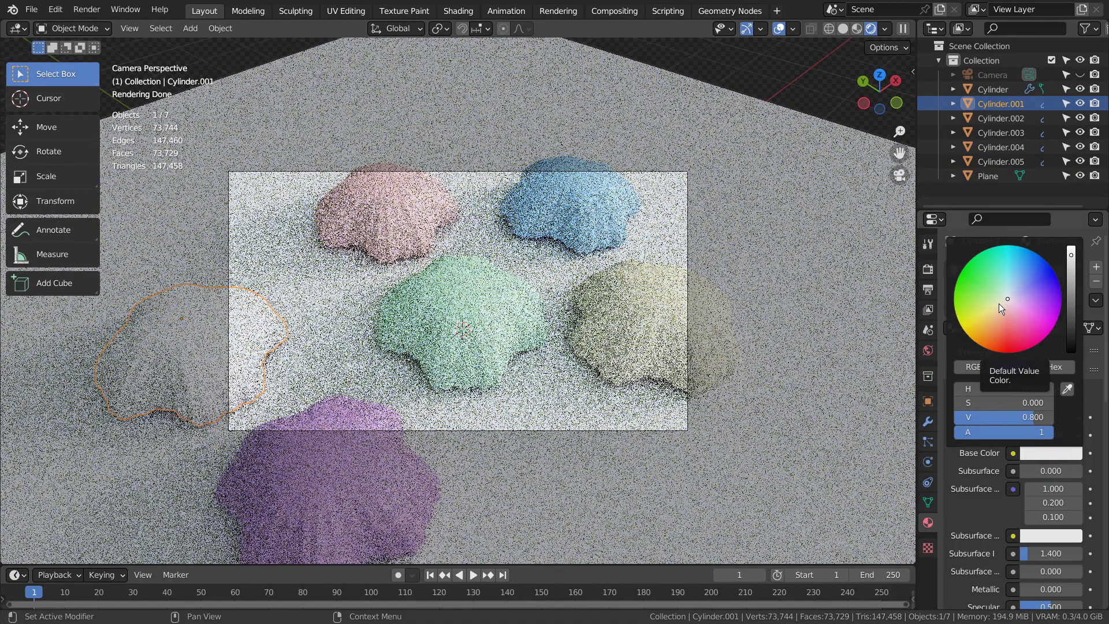
click(1008, 308)
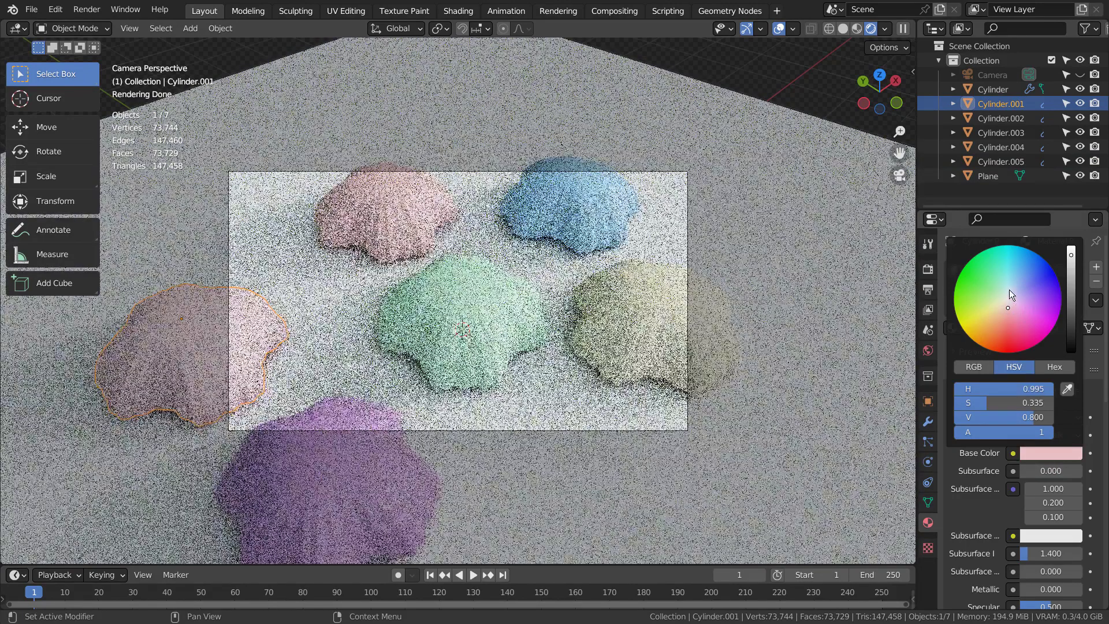
click(1010, 290)
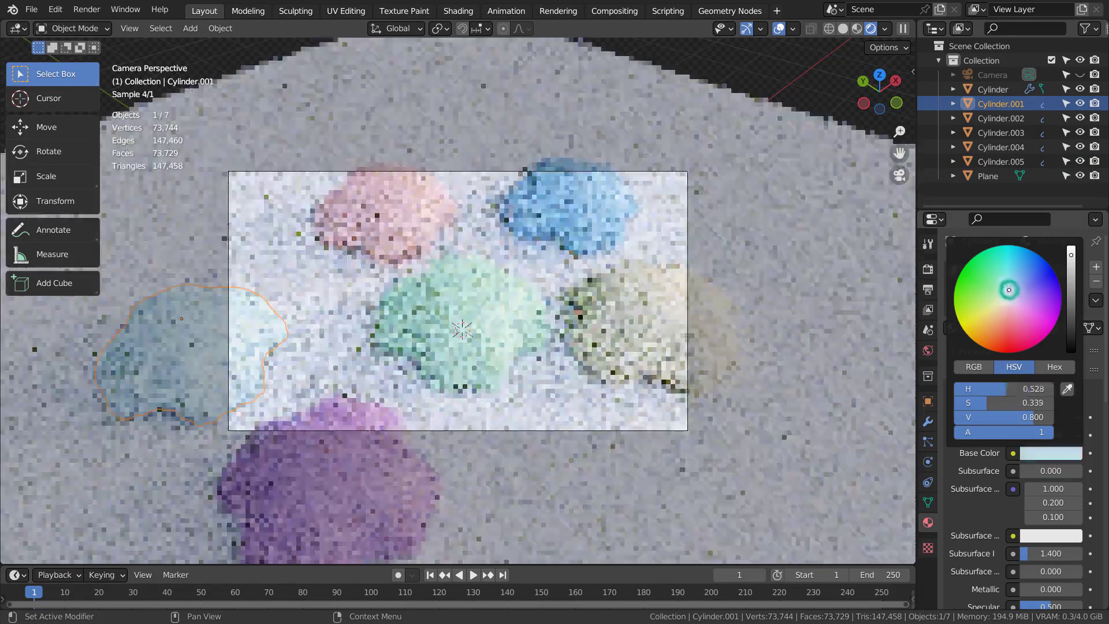
click(763, 165)
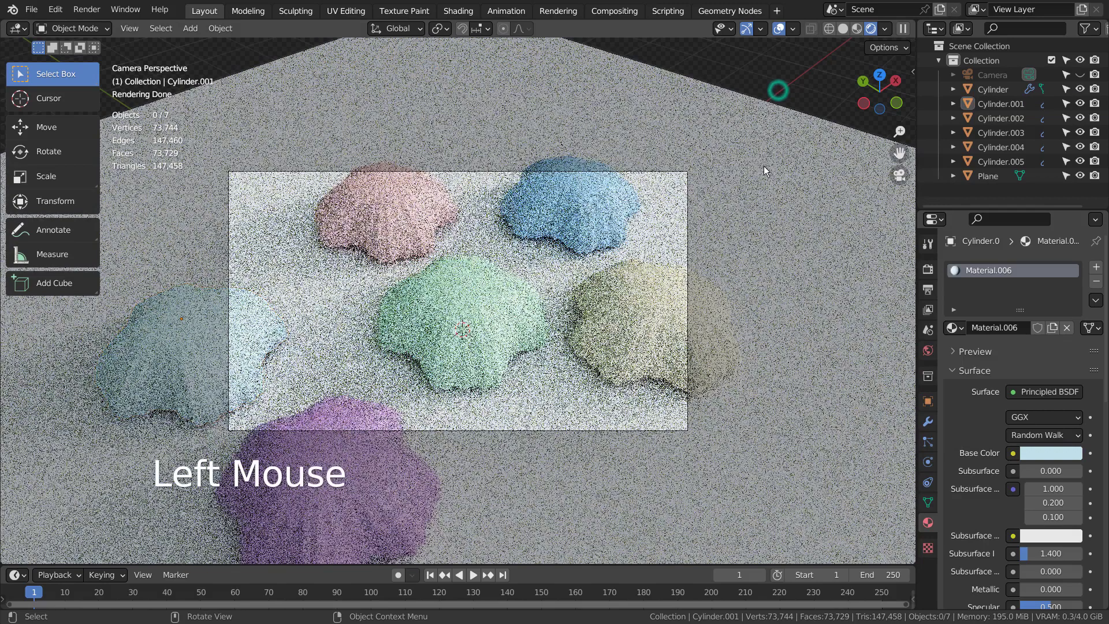
Step: Make the plane's new material dark grey, metallic 0.963 and glossier, then show solid shading and render sampling
click(993, 327)
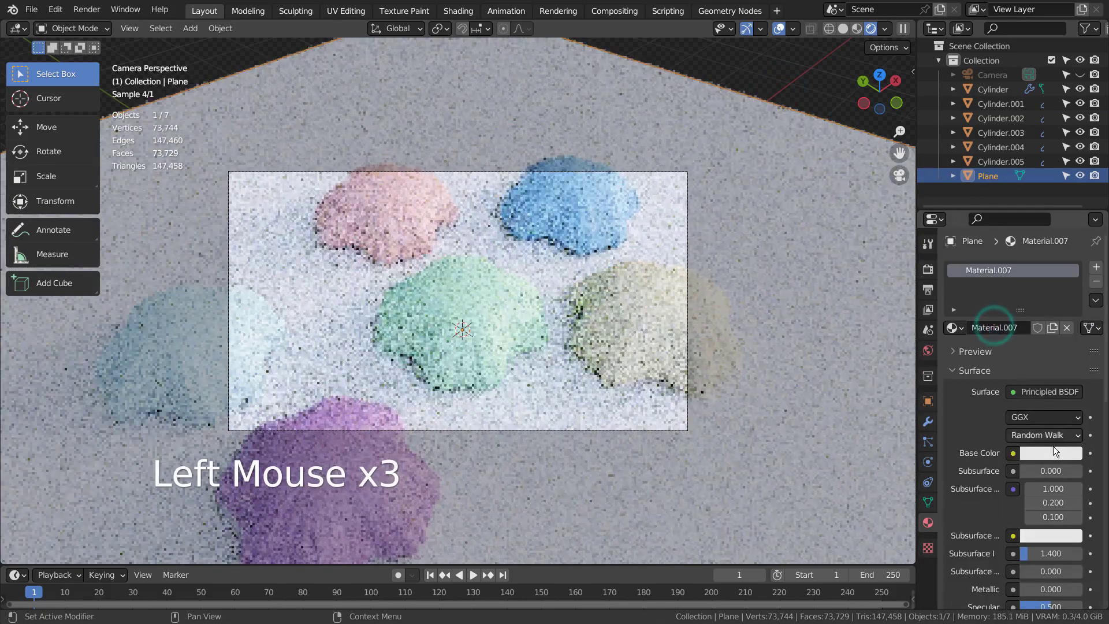
click(1051, 451)
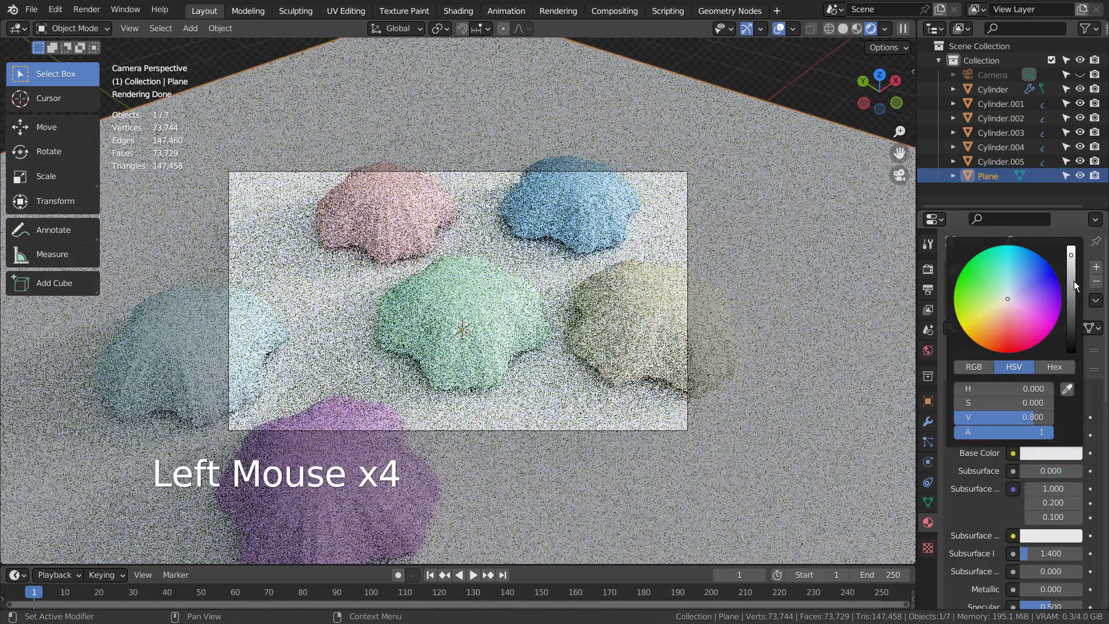
click(1071, 282)
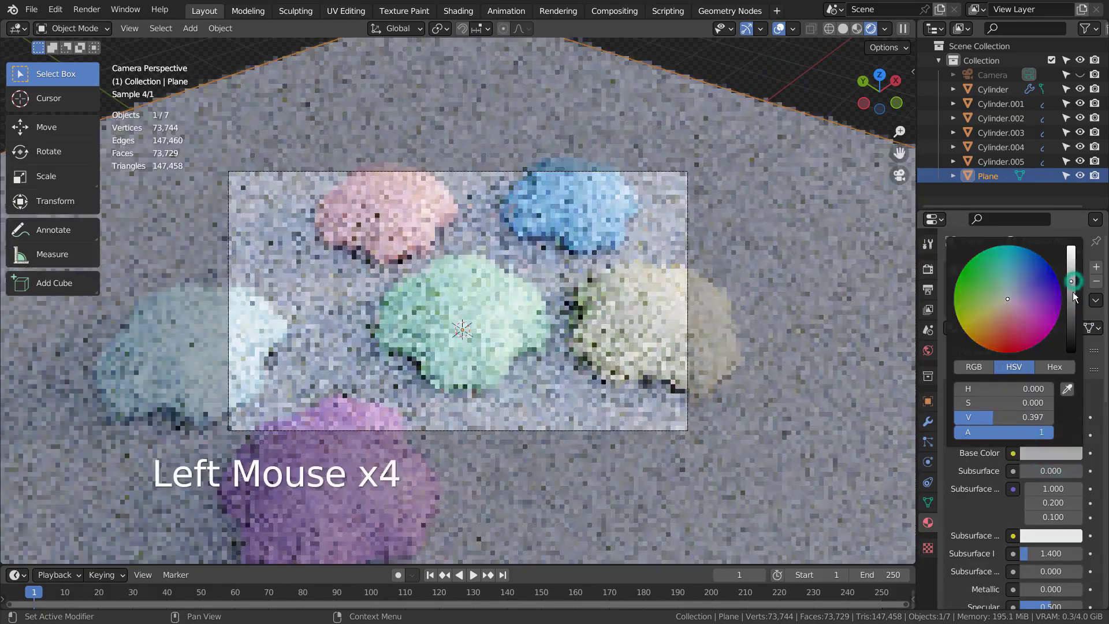
scroll(1044, 520, down, 3)
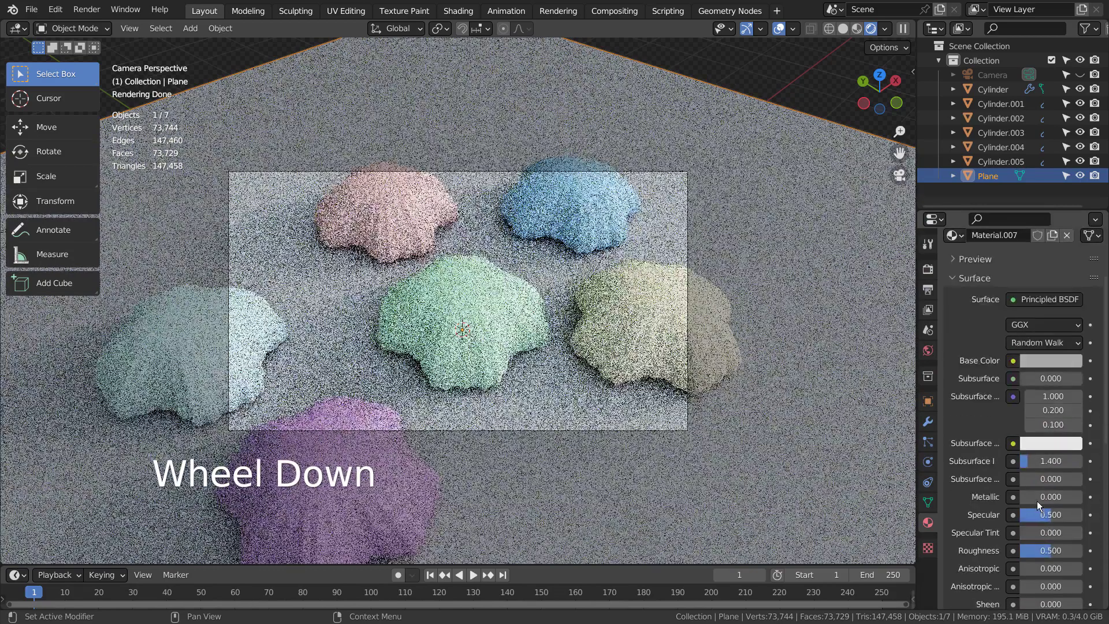
drag(1039, 499, 1076, 500)
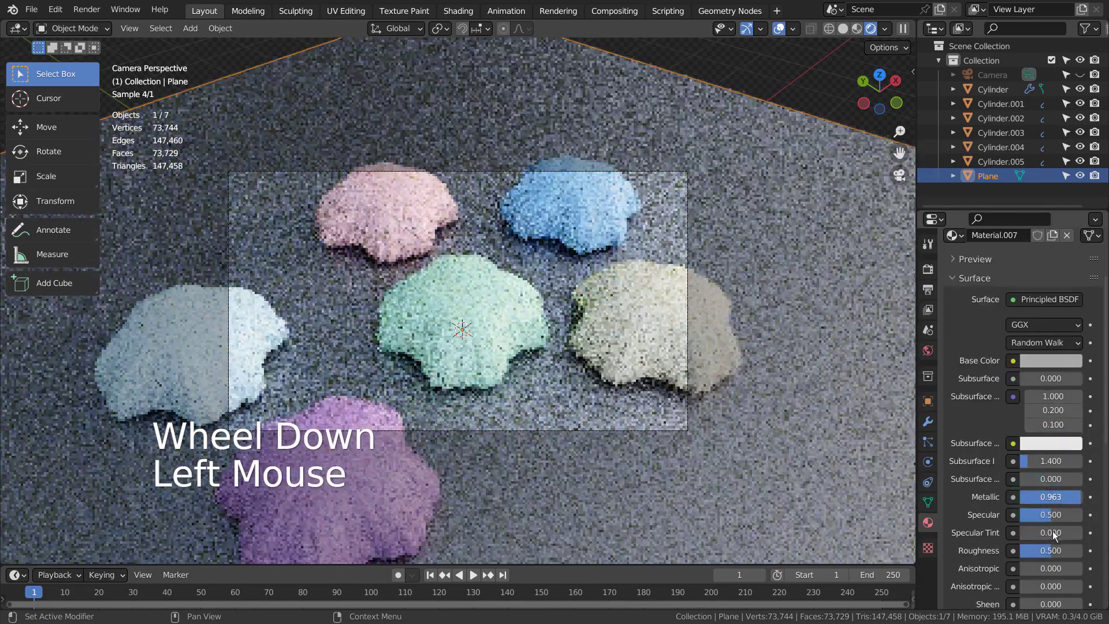
mouse_move(1053, 550)
mouse_down()
mouse_move(1037, 551)
mouse_move(1048, 550)
mouse_up()
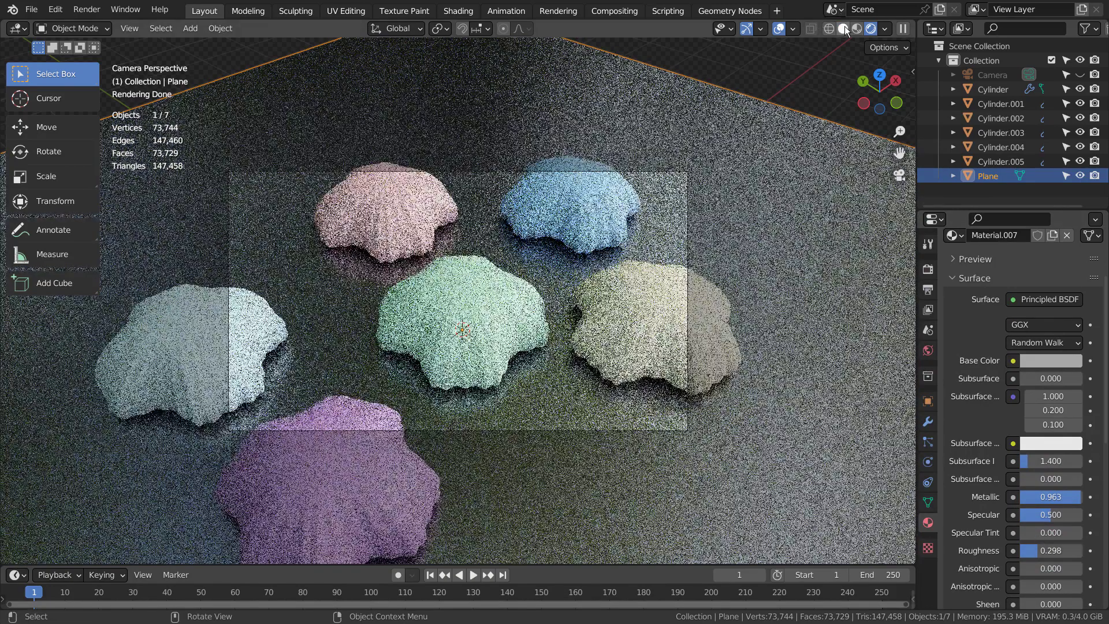
click(844, 29)
click(928, 270)
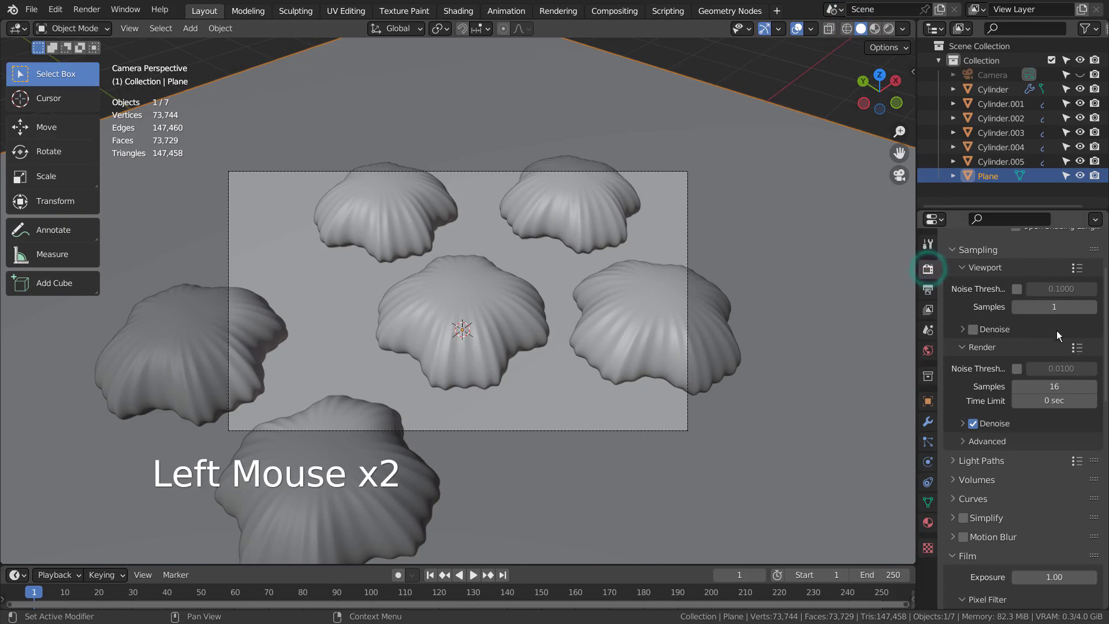